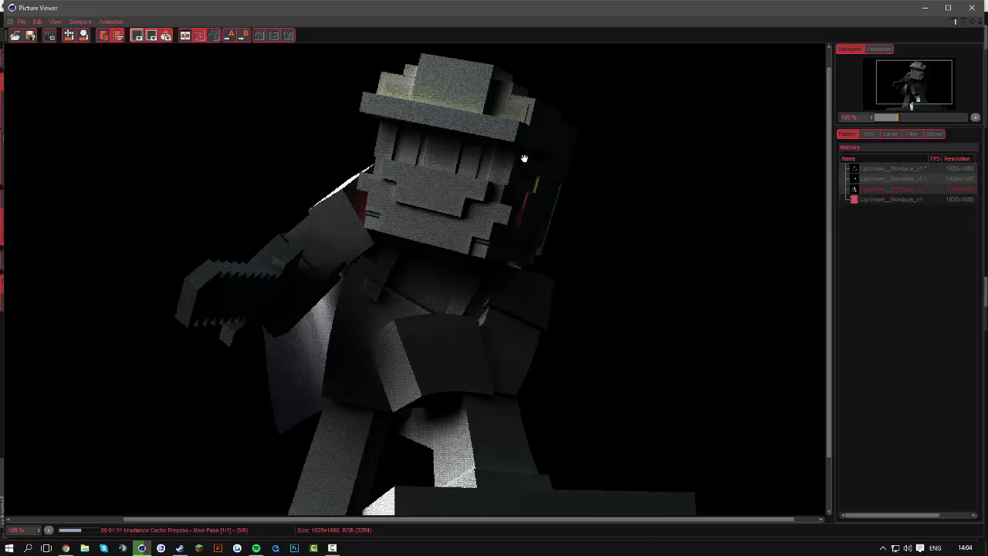
Return the Picture Viewer to full screen and show the latest History render until the 1920x1080 Wario image completes
{"action": "double_click", "coordinate": [509, 8]}
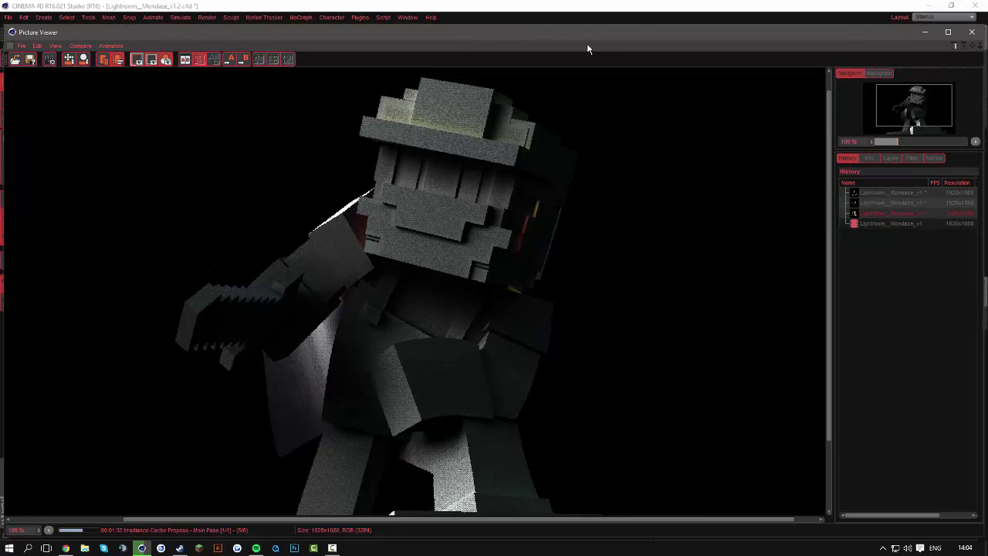
{"action": "left_click_drag", "start_coordinate": [530, 47], "coordinate": [487, 16]}
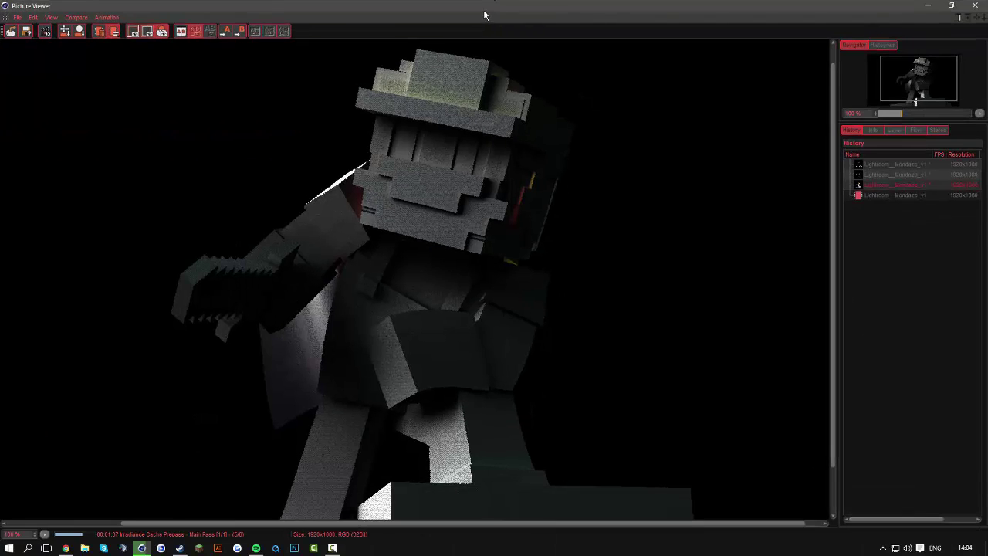
{"action": "left_click", "coordinate": [893, 195]}
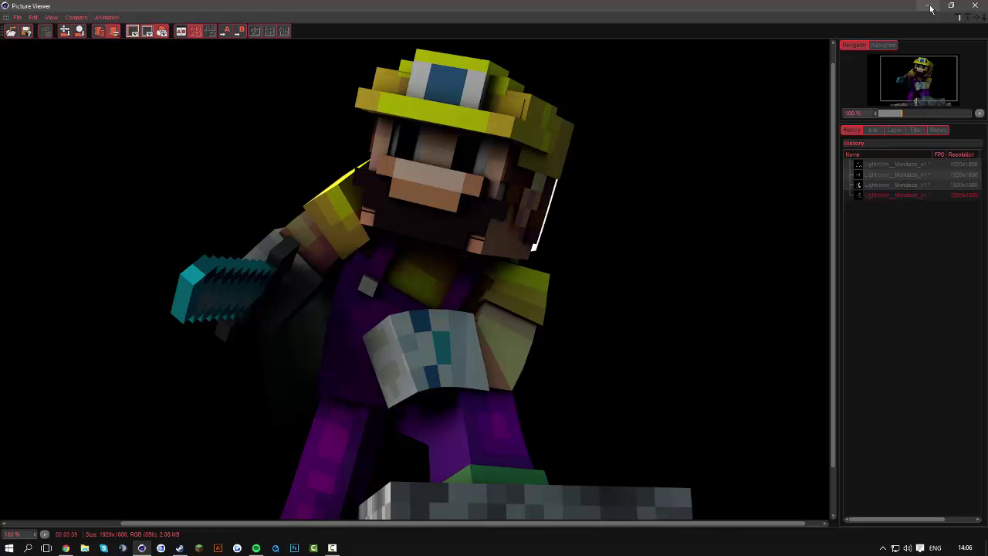
Save the finished render as a PNG on the Desktop named NEW RENDER WOO
{"action": "right_click", "coordinate": [893, 198]}
{"action": "left_click", "coordinate": [820, 301]}
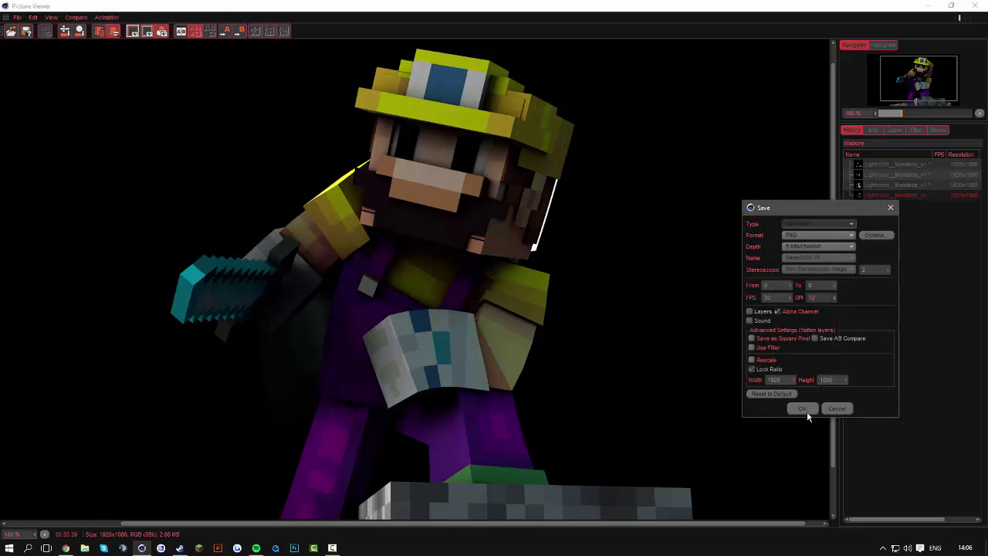
{"action": "left_click", "coordinate": [803, 408]}
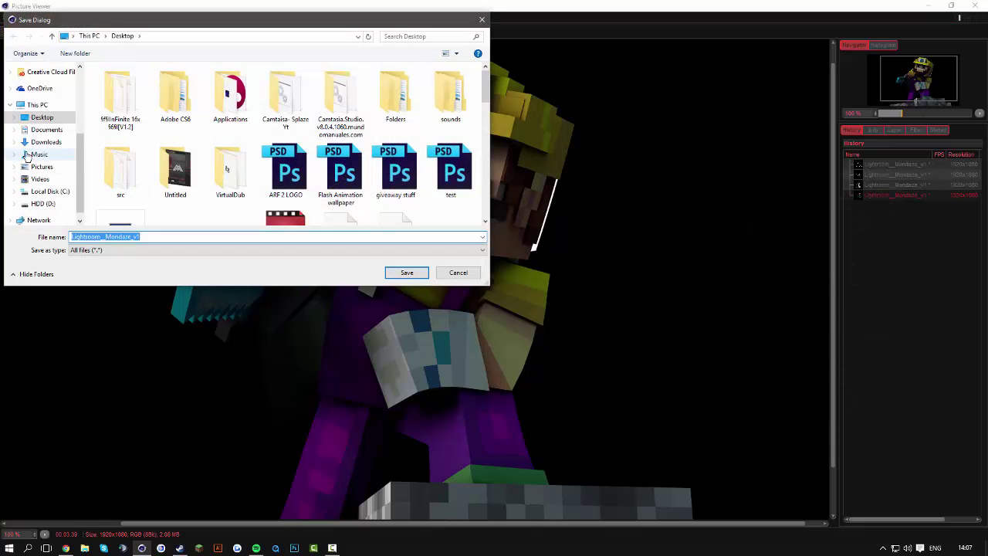
{"action": "left_click", "coordinate": [43, 117]}
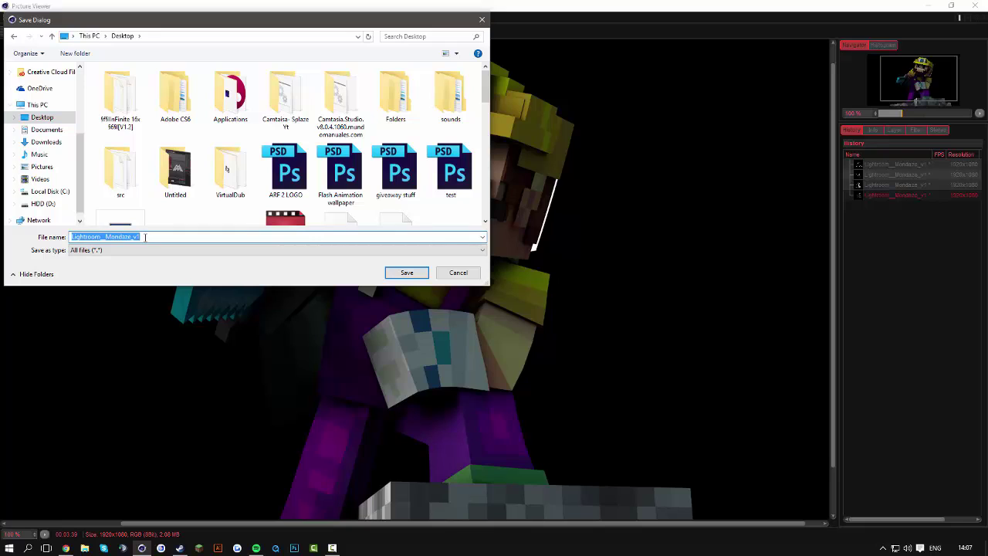
{"action": "type", "text": "NEW RENDER WO"}
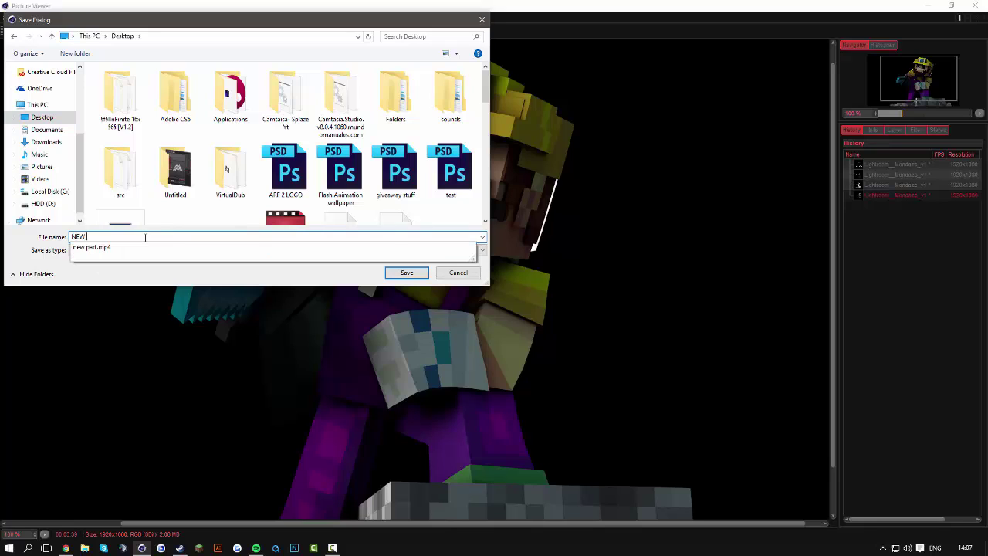
{"action": "type", "text": "O"}
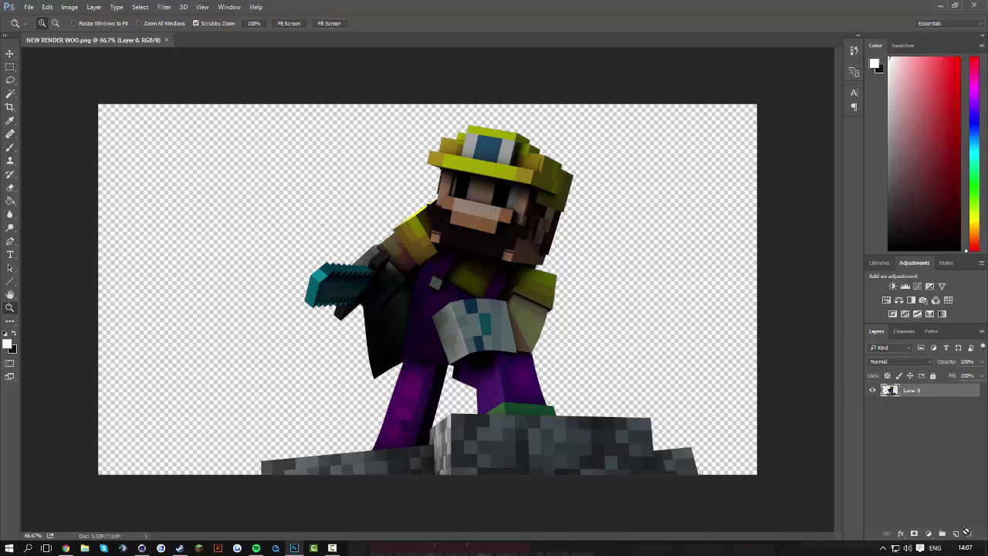
Add a new layer beneath Layer 0 and fill it with a dark blue-violet colour
{"action": "left_click", "coordinate": [956, 534]}
{"action": "left_click_drag", "start_coordinate": [910, 395], "coordinate": [914, 418]}
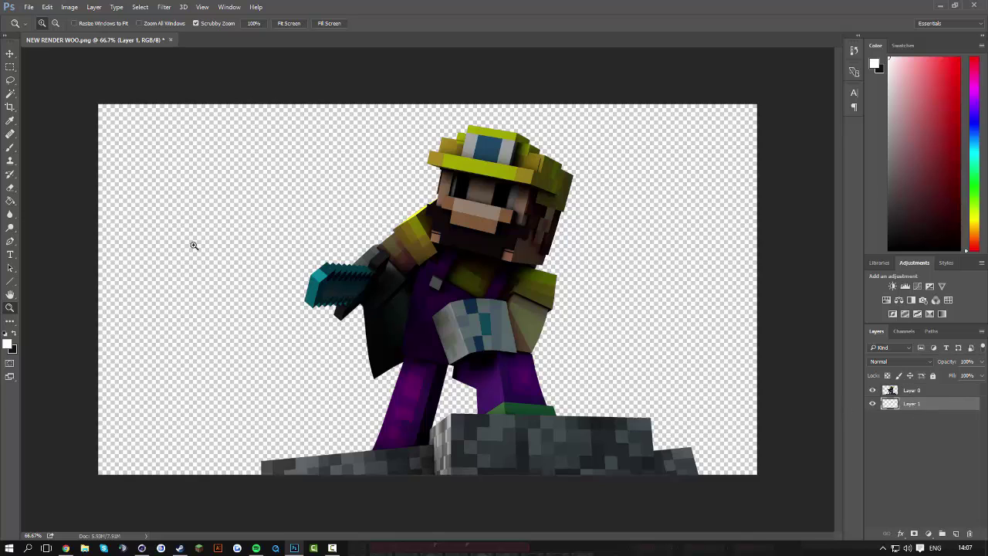
{"action": "left_click", "coordinate": [10, 202]}
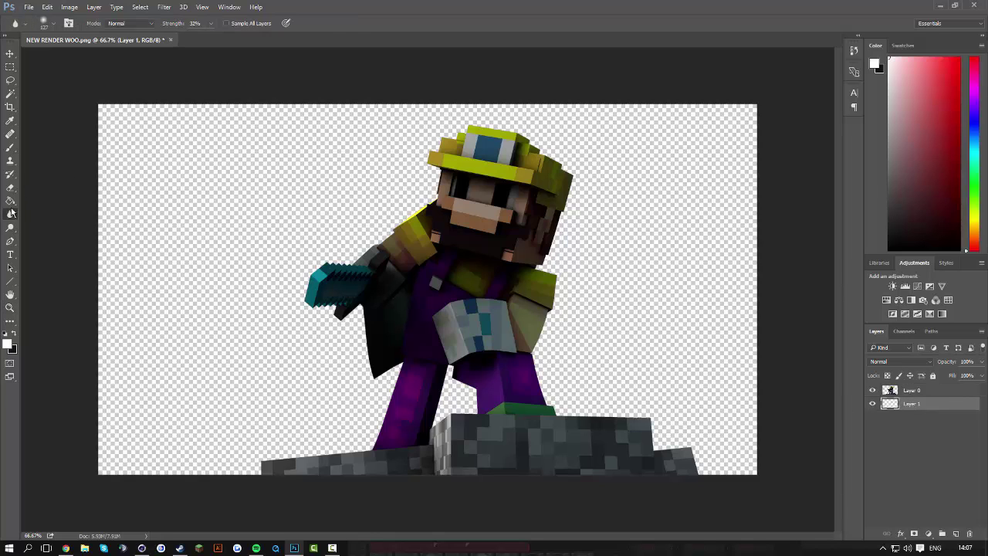
{"action": "left_click", "coordinate": [7, 332]}
{"action": "left_click", "coordinate": [7, 345]}
{"action": "left_click_drag", "start_coordinate": [378, 229], "coordinate": [400, 220]}
{"action": "left_click_drag", "start_coordinate": [514, 161], "coordinate": [513, 151]}
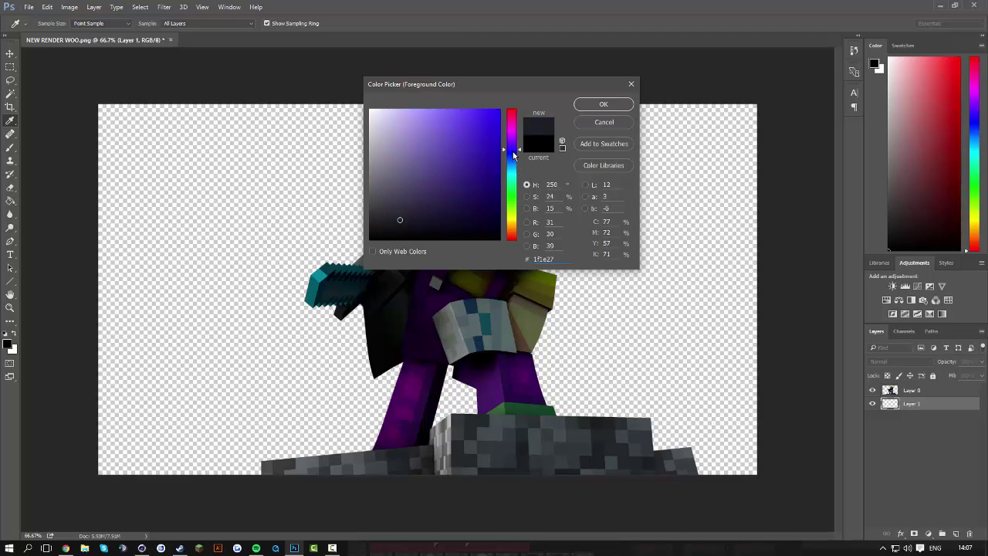
{"action": "left_click", "coordinate": [604, 104]}
{"action": "left_click", "coordinate": [302, 232]}
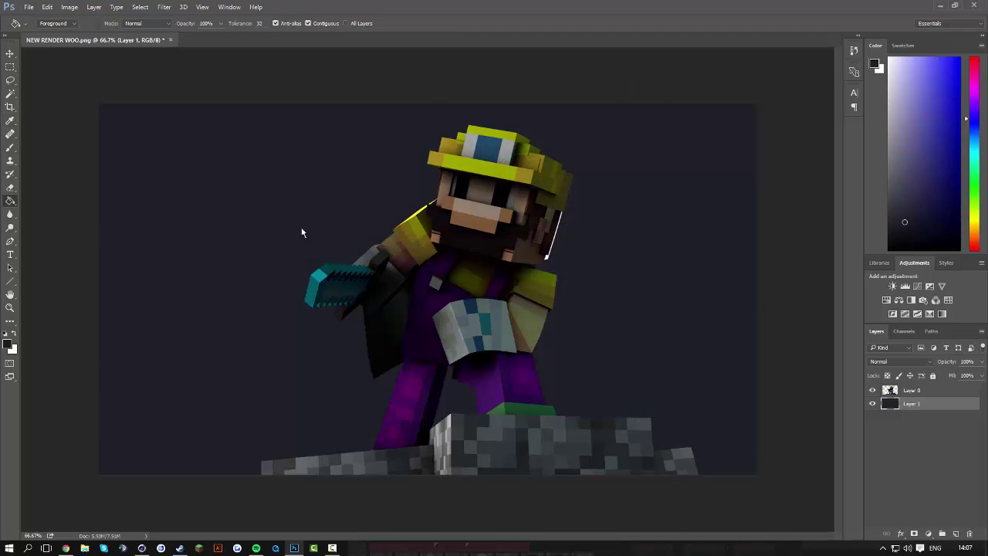
Refill that background layer with near-black #0e0e12 and reselect Layer 0
{"action": "left_click", "coordinate": [8, 344]}
{"action": "left_click", "coordinate": [396, 230]}
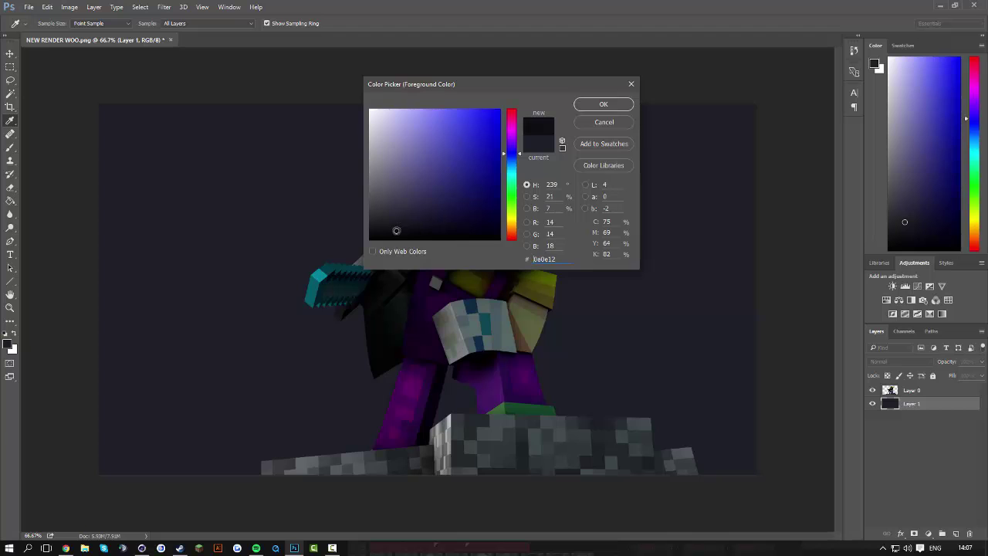
{"action": "left_click", "coordinate": [587, 104]}
{"action": "left_click", "coordinate": [328, 172]}
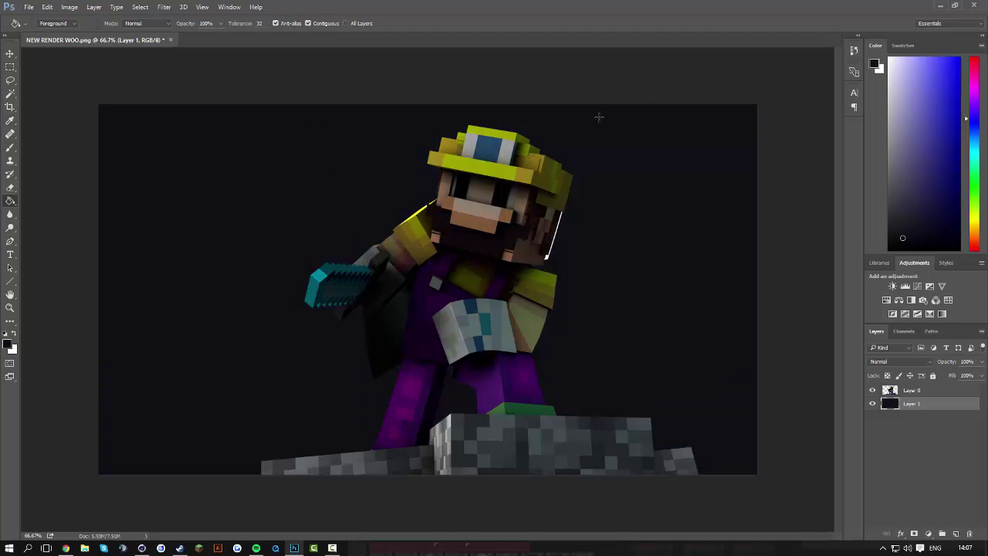
{"action": "left_click", "coordinate": [913, 392]}
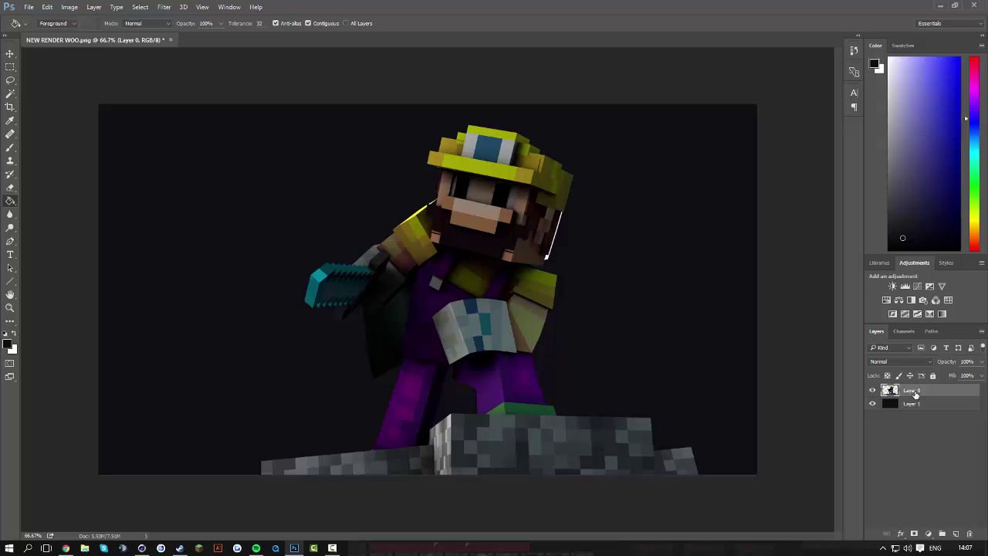
Try out the Magic Wand, Eraser and Brush tools on the render
{"action": "left_click", "coordinate": [10, 95]}
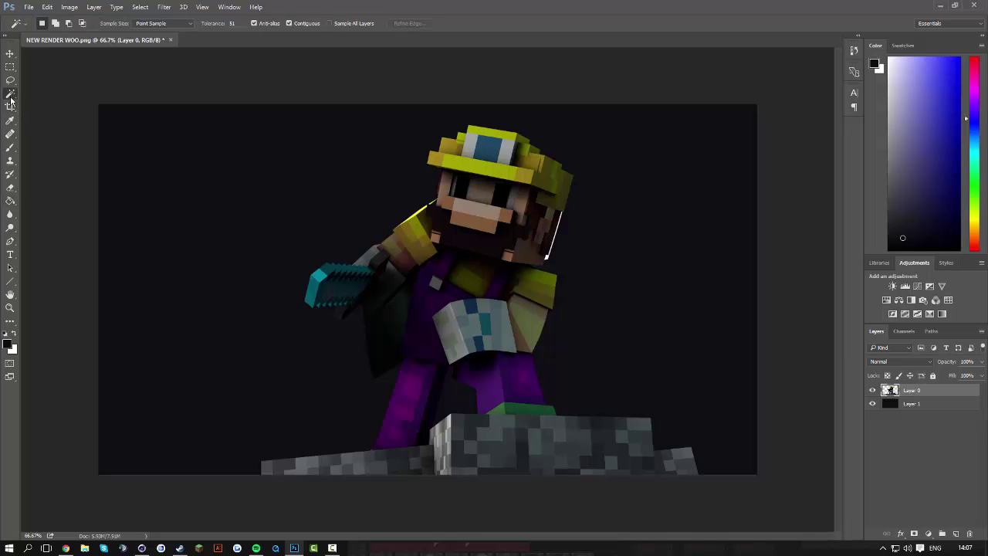
{"action": "left_click", "coordinate": [10, 108]}
{"action": "left_click", "coordinate": [10, 143]}
{"action": "left_click", "coordinate": [10, 95]}
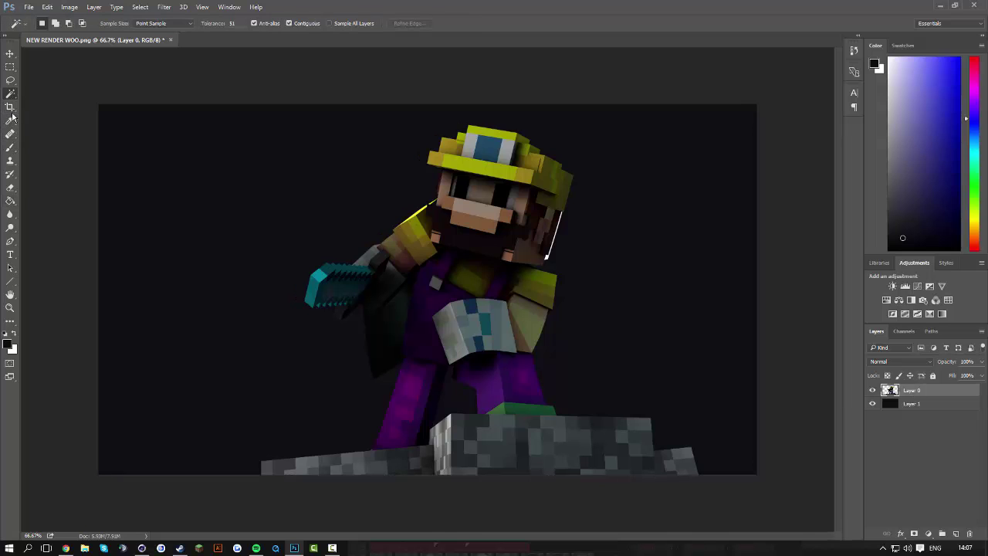
{"action": "left_click", "coordinate": [10, 188]}
{"action": "left_click", "coordinate": [10, 201]}
{"action": "left_click", "coordinate": [10, 188]}
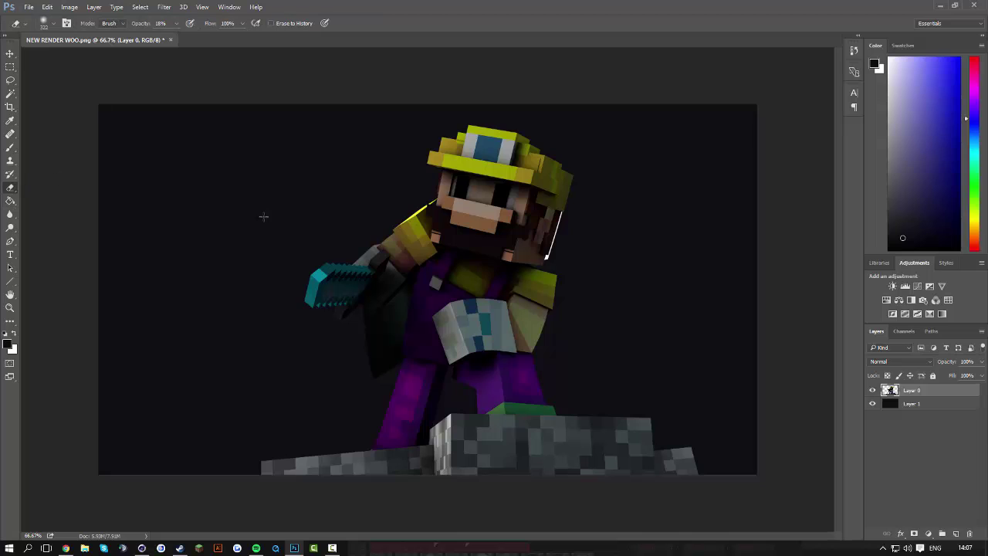
{"action": "left_click", "coordinate": [8, 151]}
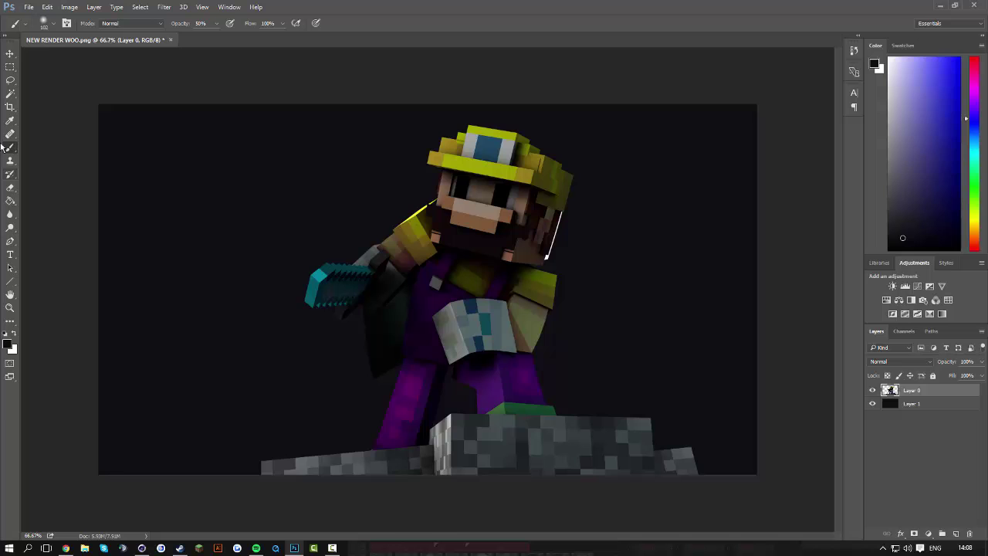
Zoom in on Wario's head to inspect its edge fringe, then return to the Magic Wand
{"action": "left_click", "coordinate": [10, 307]}
{"action": "left_click_drag", "start_coordinate": [596, 239], "coordinate": [620, 229]}
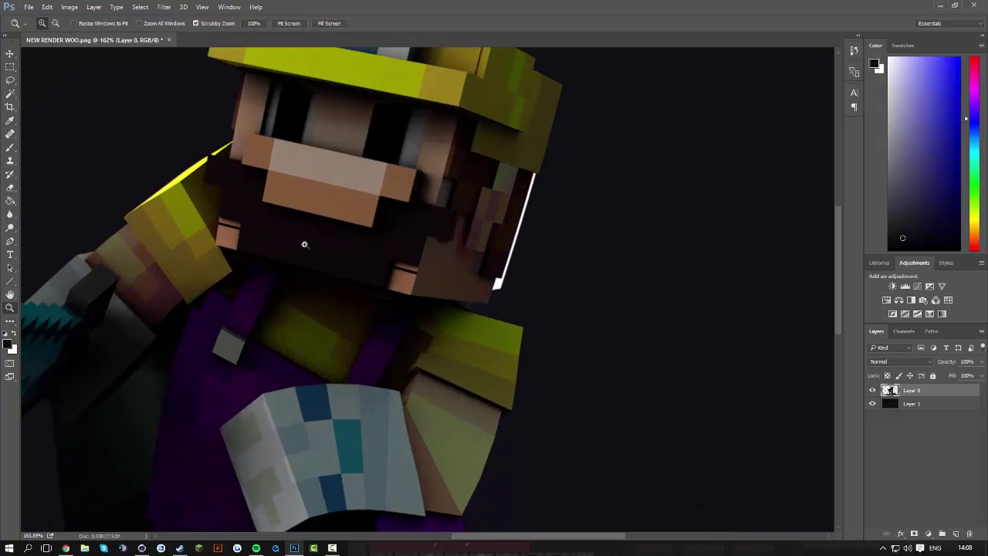
{"action": "left_click", "coordinate": [8, 150]}
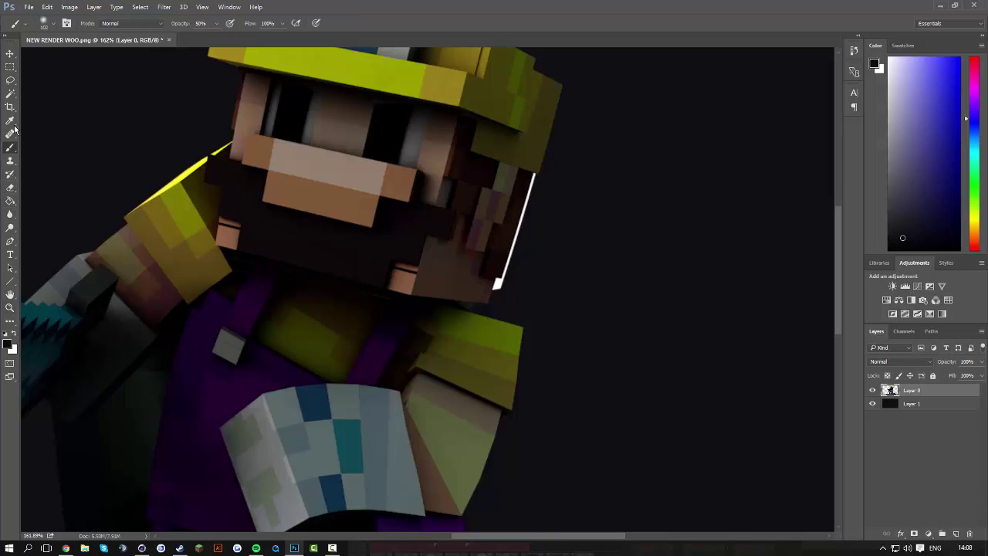
{"action": "left_click", "coordinate": [10, 94]}
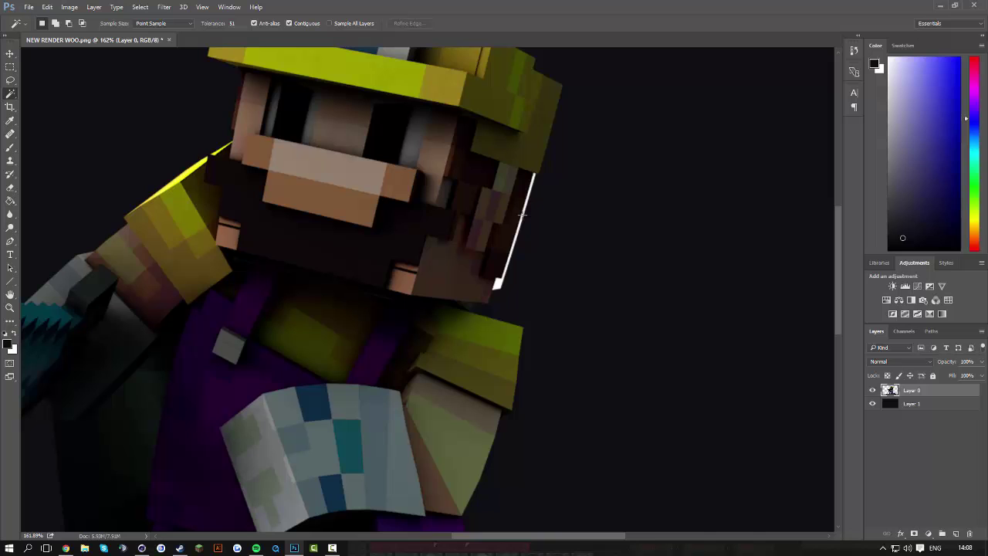
Zoom out to fit the image and open Layer 0's Blending Options, centring the Layer Style dialog
{"action": "key", "text": "z"}
{"action": "key", "text": "ctrl+0"}
{"action": "right_click", "coordinate": [915, 389]}
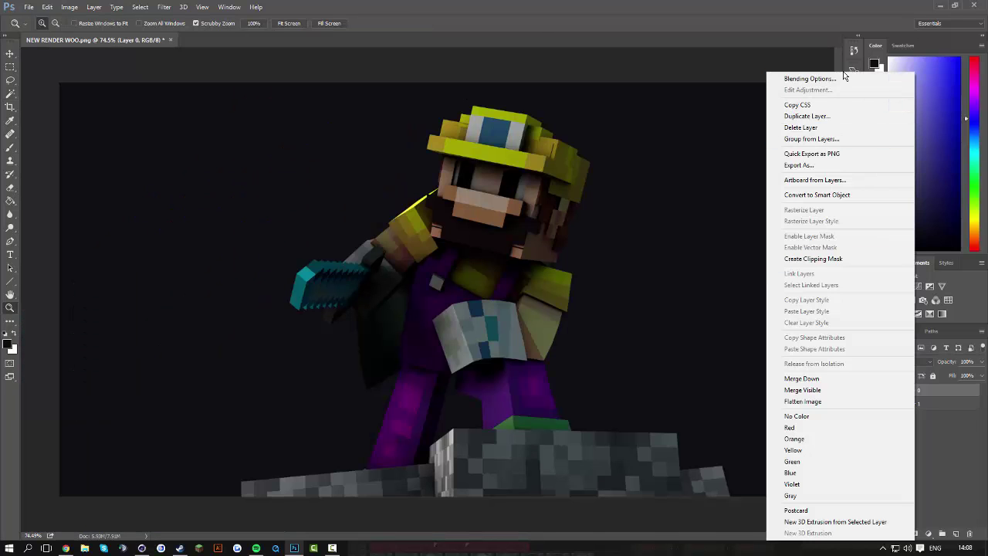
{"action": "left_click", "coordinate": [840, 79]}
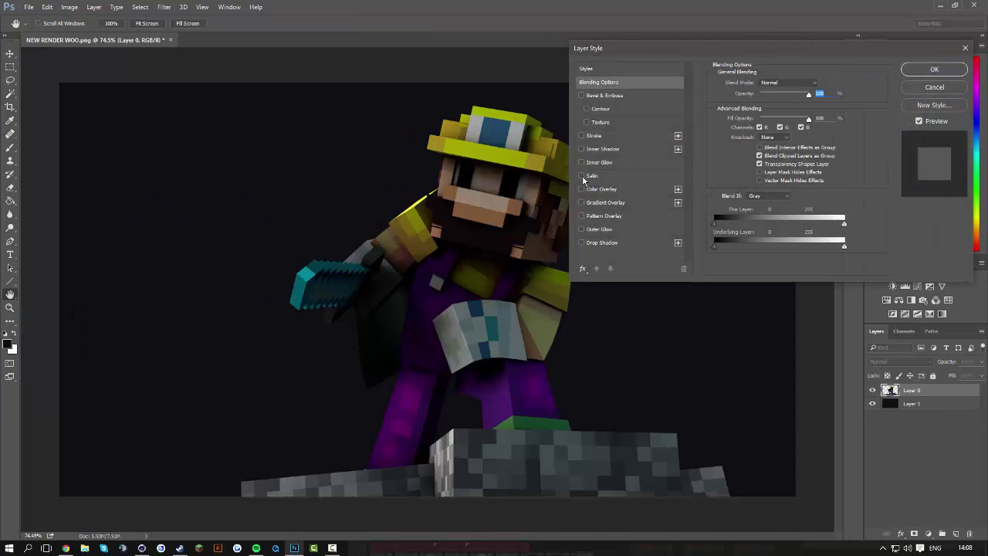
{"action": "left_click_drag", "start_coordinate": [664, 48], "coordinate": [266, 223]}
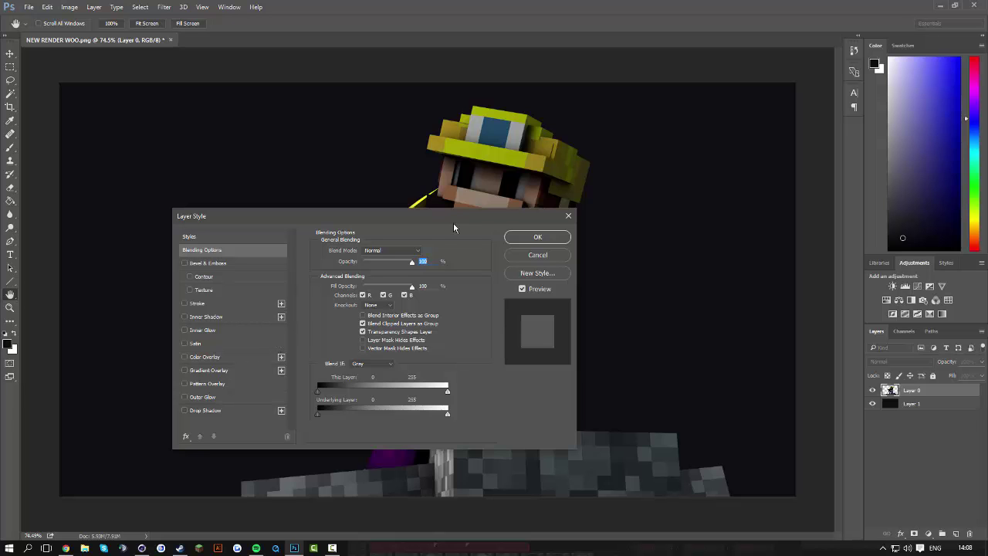
{"action": "left_click_drag", "start_coordinate": [453, 227], "coordinate": [542, 165]}
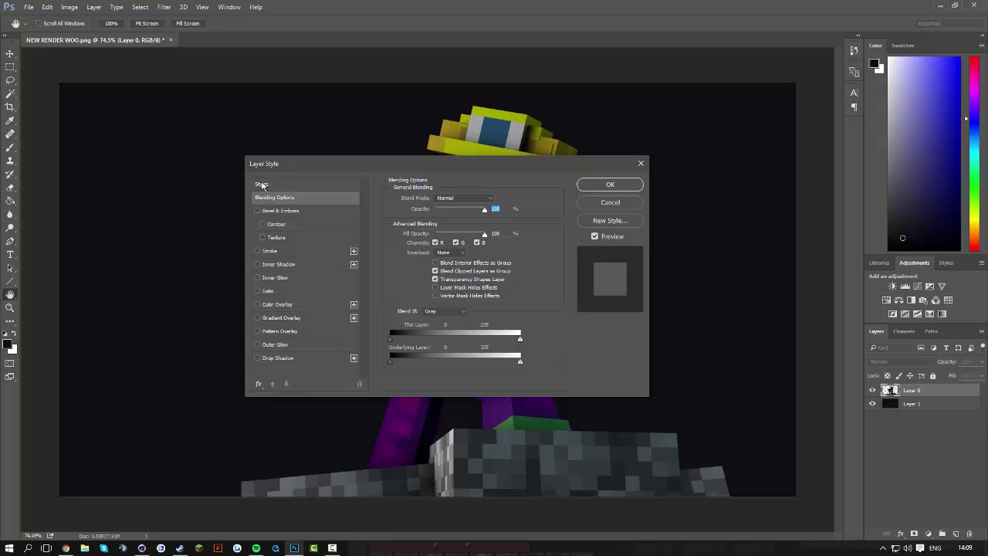
Add a Gradient Overlay to the render layer and confirm its gradient
{"action": "left_click", "coordinate": [257, 318]}
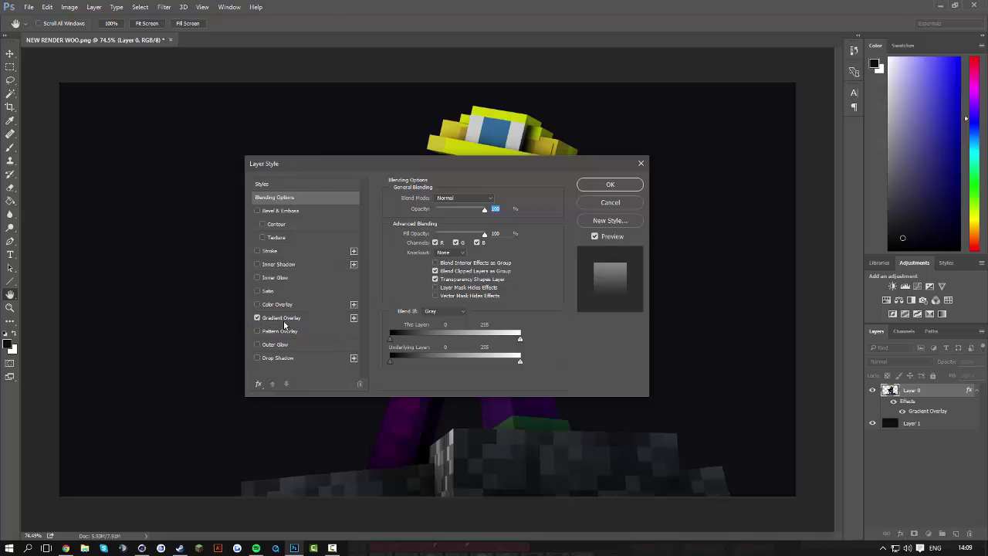
{"action": "left_click", "coordinate": [282, 320]}
{"action": "left_click_drag", "start_coordinate": [483, 170], "coordinate": [846, 22]}
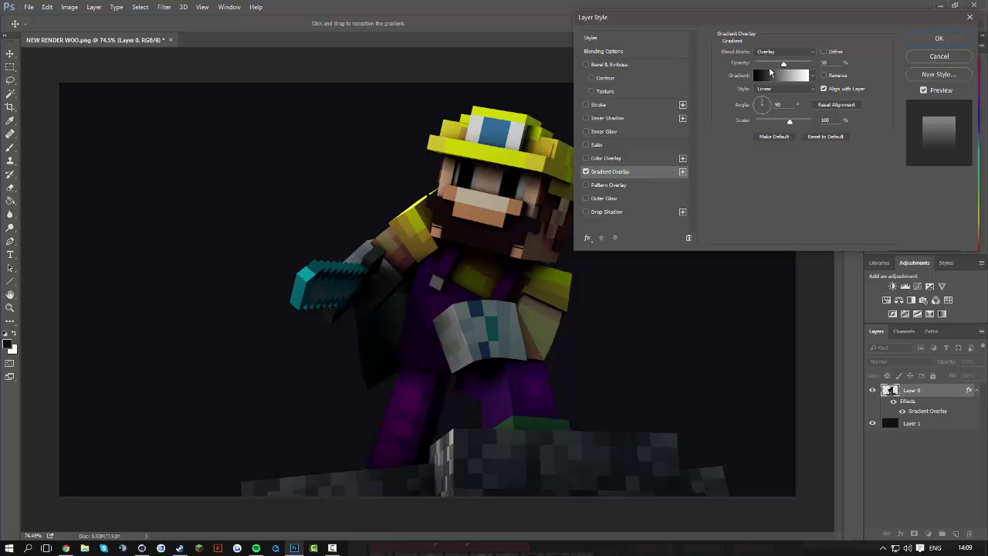
{"action": "left_click", "coordinate": [773, 75]}
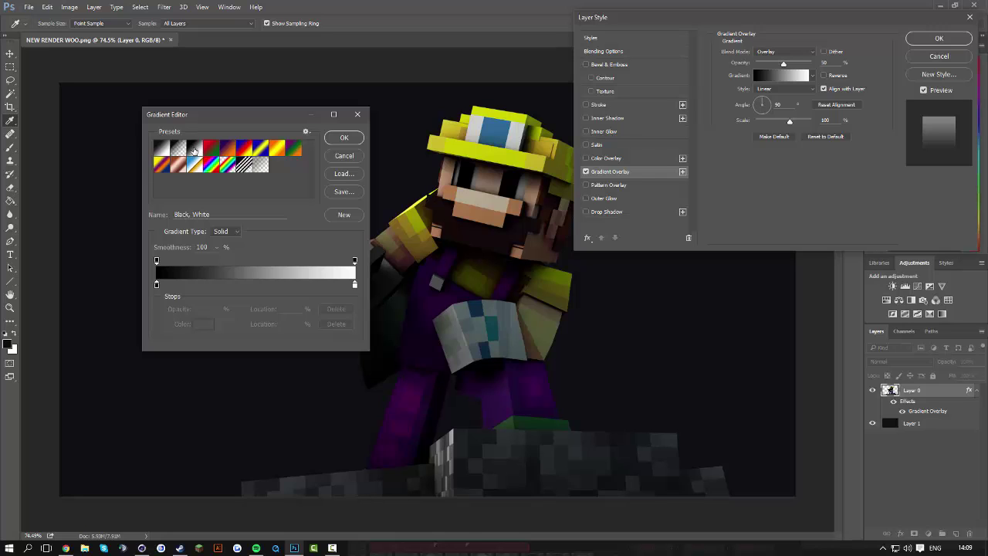
{"action": "left_click", "coordinate": [345, 137]}
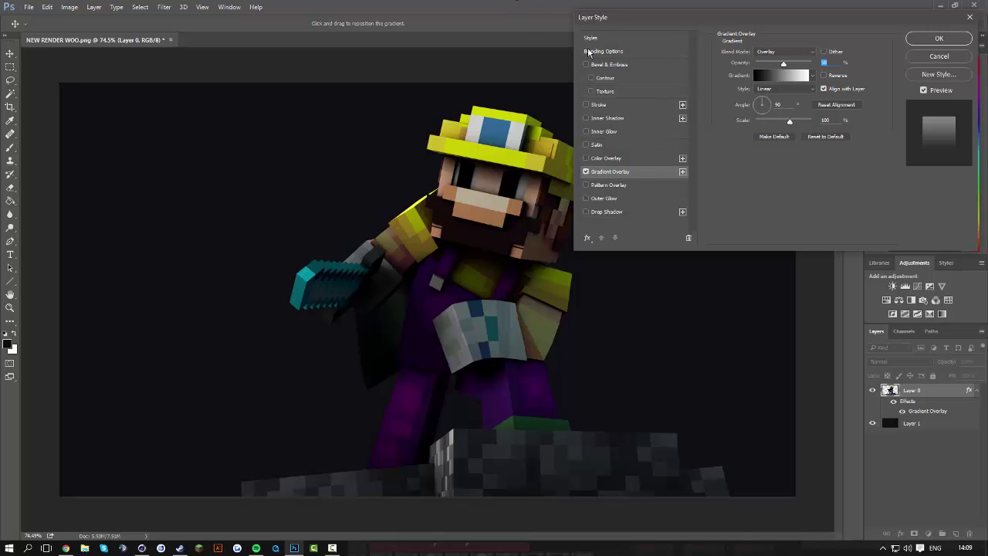
Add an Inner Glow at 100% opacity and 16 px size
{"action": "left_click", "coordinate": [589, 133]}
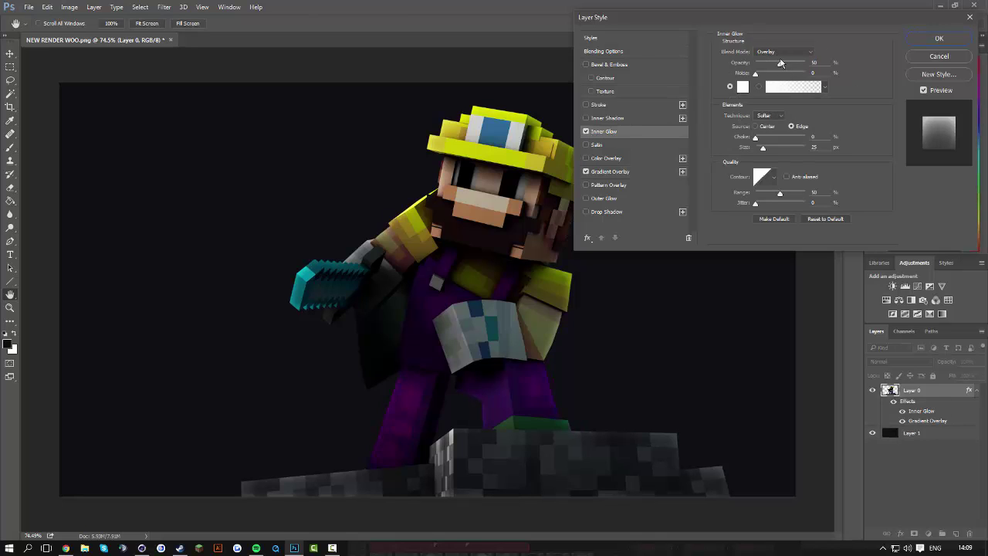
{"action": "left_click_drag", "start_coordinate": [780, 65], "coordinate": [856, 77]}
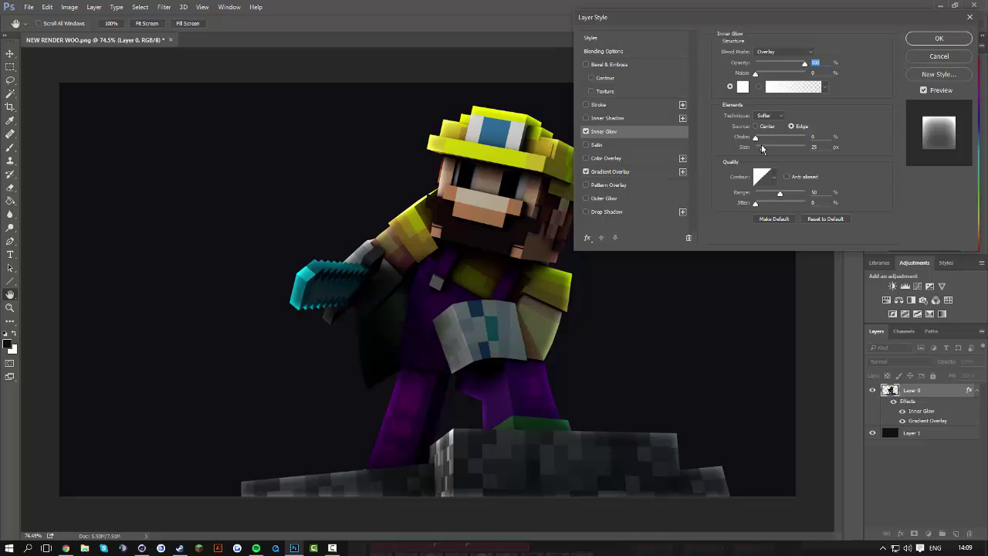
{"action": "left_click_drag", "start_coordinate": [761, 145], "coordinate": [763, 169]}
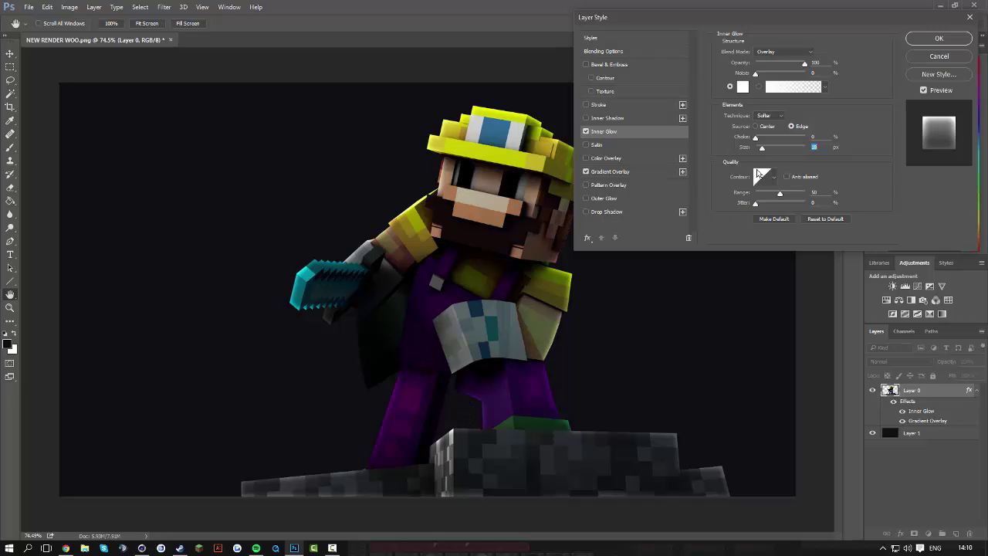
{"action": "left_click_drag", "start_coordinate": [765, 151], "coordinate": [764, 154]}
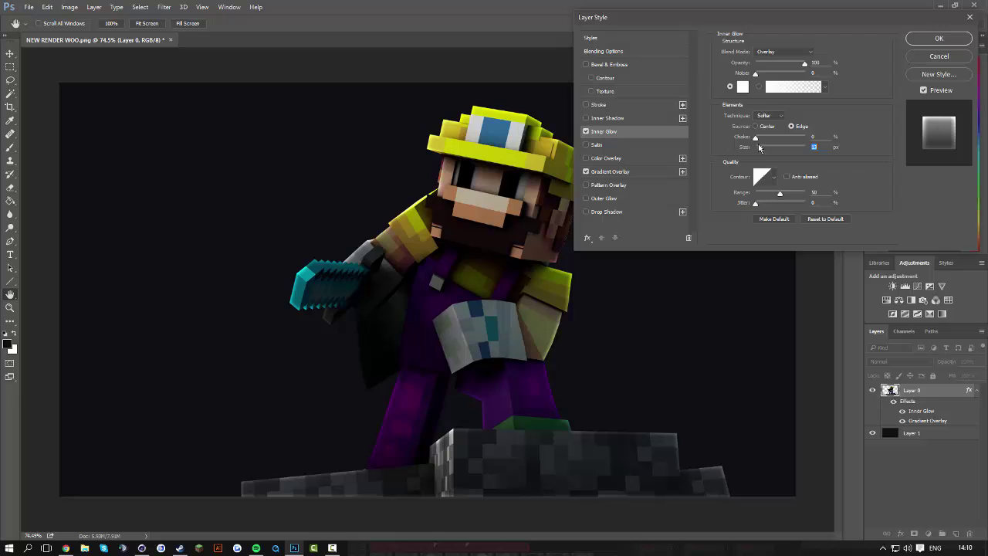
{"action": "left_click_drag", "start_coordinate": [758, 144], "coordinate": [762, 148]}
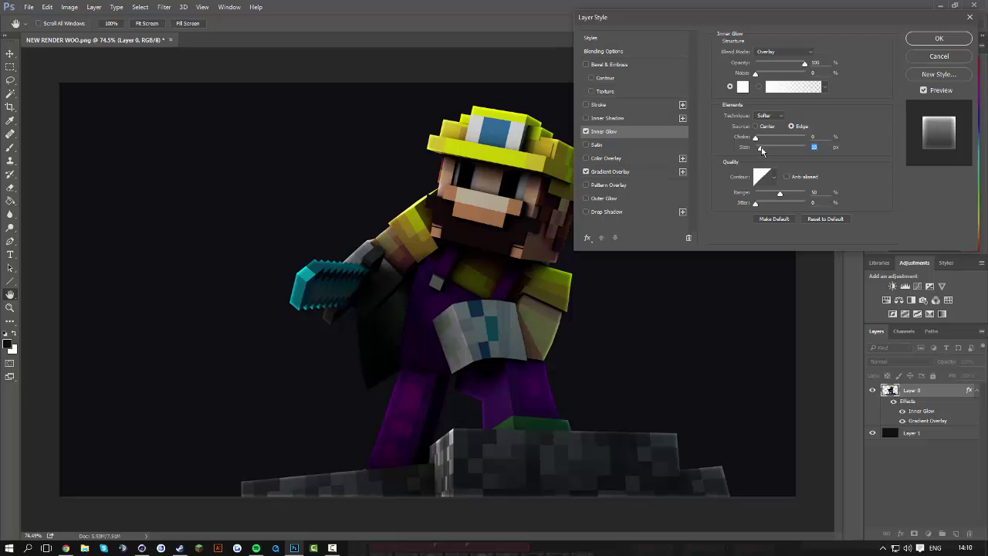
Apply the layer styles and rasterize Layer 0's Gradient Overlay and Inner Glow
{"action": "left_click", "coordinate": [918, 39]}
{"action": "right_click", "coordinate": [925, 394]}
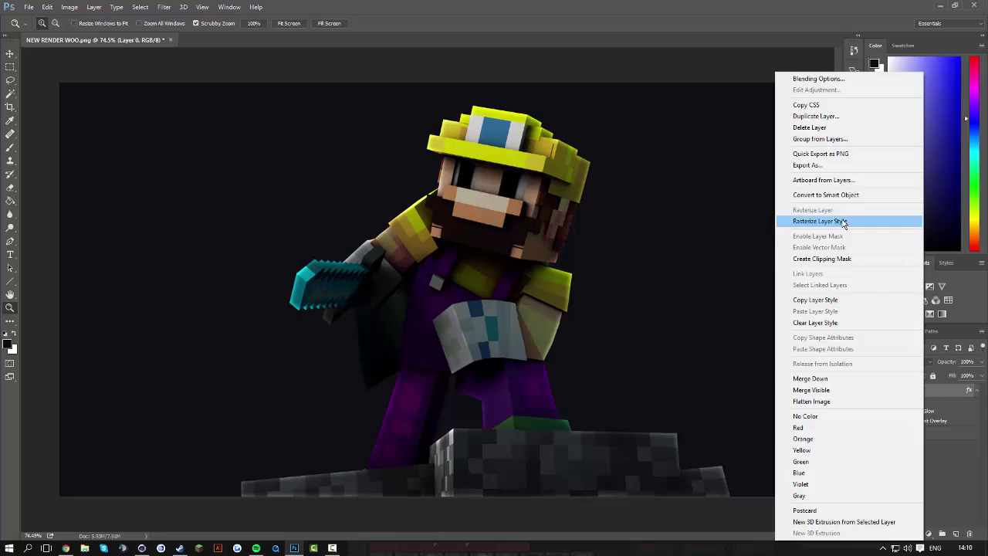
{"action": "left_click", "coordinate": [844, 221]}
Reopen Layer 0's Blending Options and enable a fresh Inner Glow
{"action": "right_click", "coordinate": [918, 391]}
{"action": "left_click", "coordinate": [802, 78]}
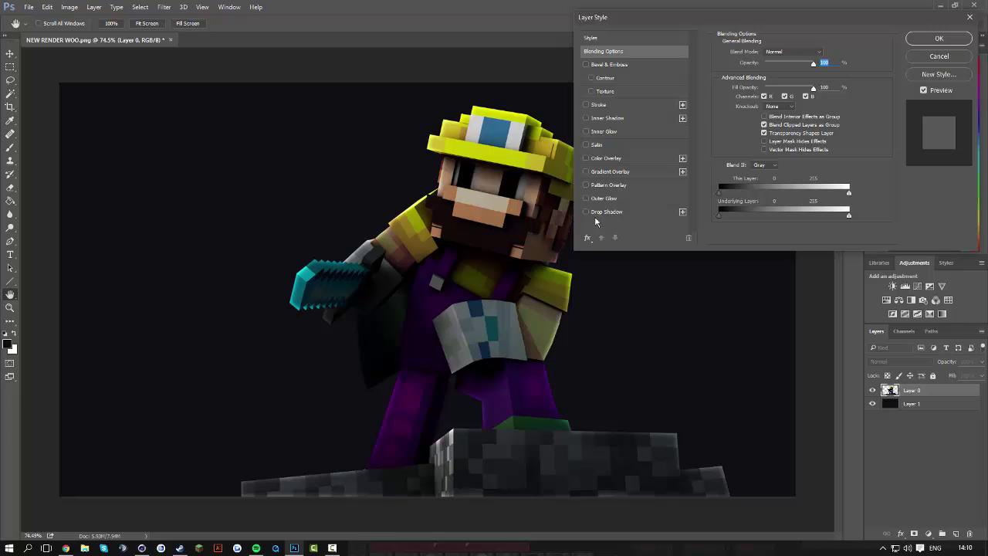
{"action": "left_click", "coordinate": [595, 136]}
Set the new Inner Glow to about 46% opacity and roughly 80 px size, and apply it
{"action": "left_click", "coordinate": [604, 133]}
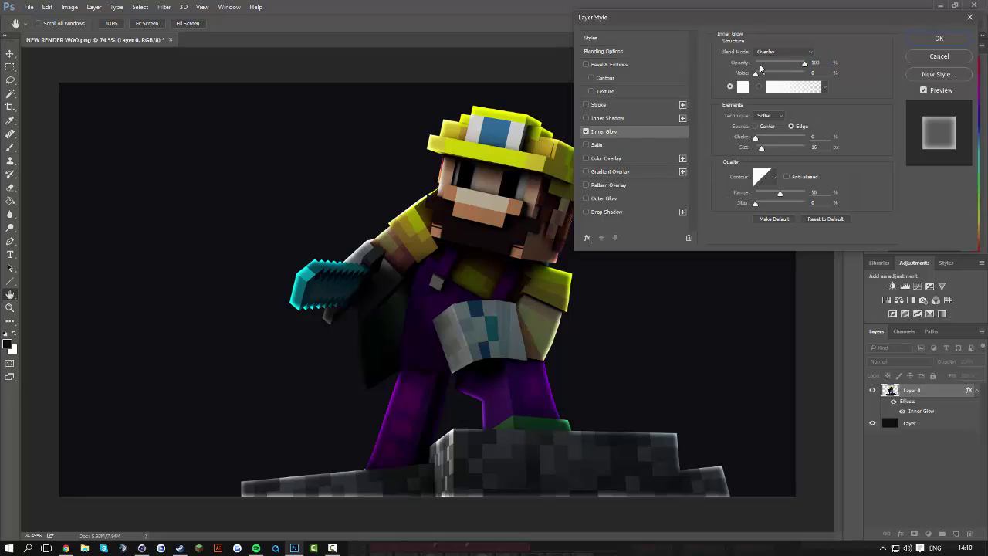
{"action": "left_click", "coordinate": [778, 60]}
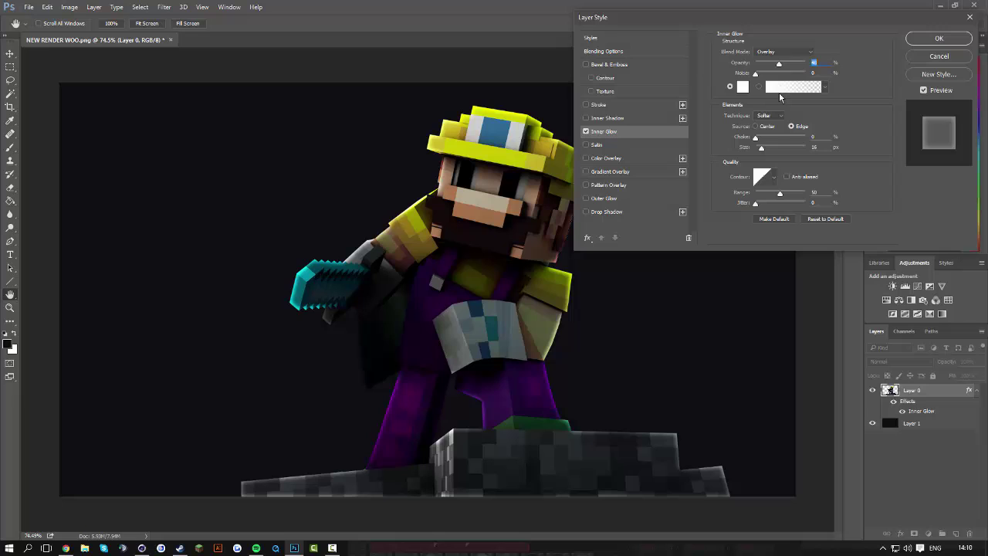
{"action": "left_click_drag", "start_coordinate": [761, 147], "coordinate": [780, 152]}
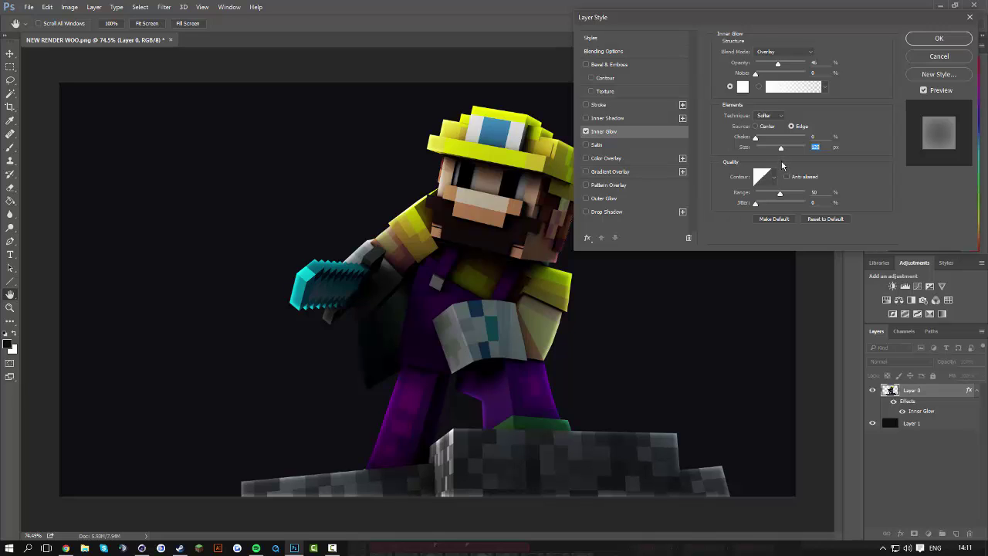
{"action": "key", "text": "shift+Down"}
{"action": "key", "text": "shift+Down"}
{"action": "key", "text": "shift+Down"}
{"action": "key", "text": "shift+Down"}
{"action": "left_click", "coordinate": [943, 40]}
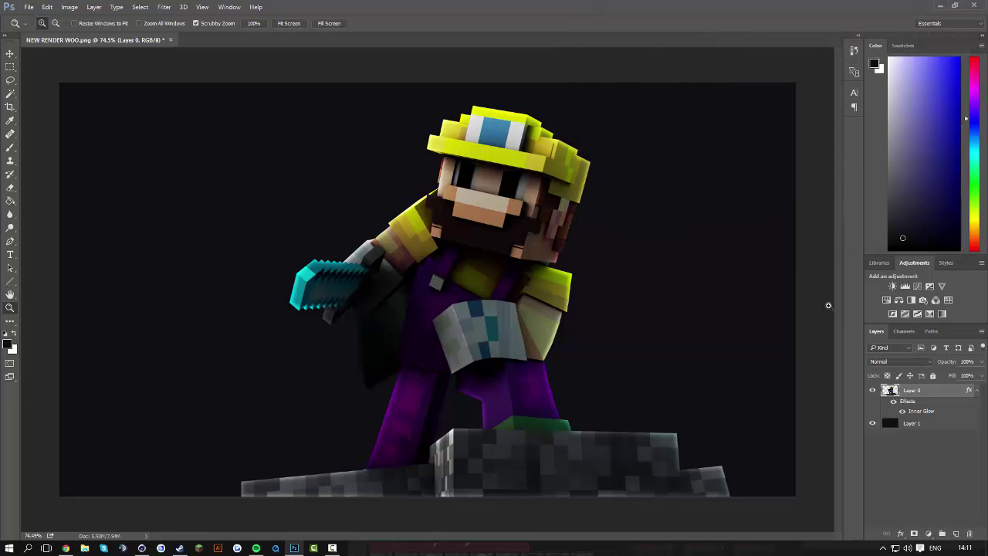
Rasterize the new glow, rename Layer 0 to RENDER, and duplicate it as RENDER copy
{"action": "right_click", "coordinate": [918, 388]}
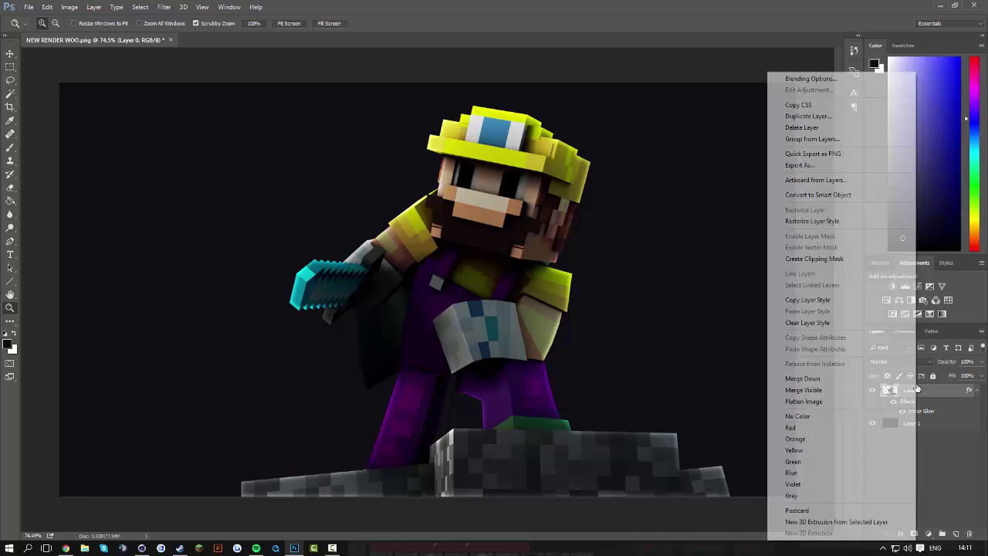
{"action": "left_click", "coordinate": [812, 221]}
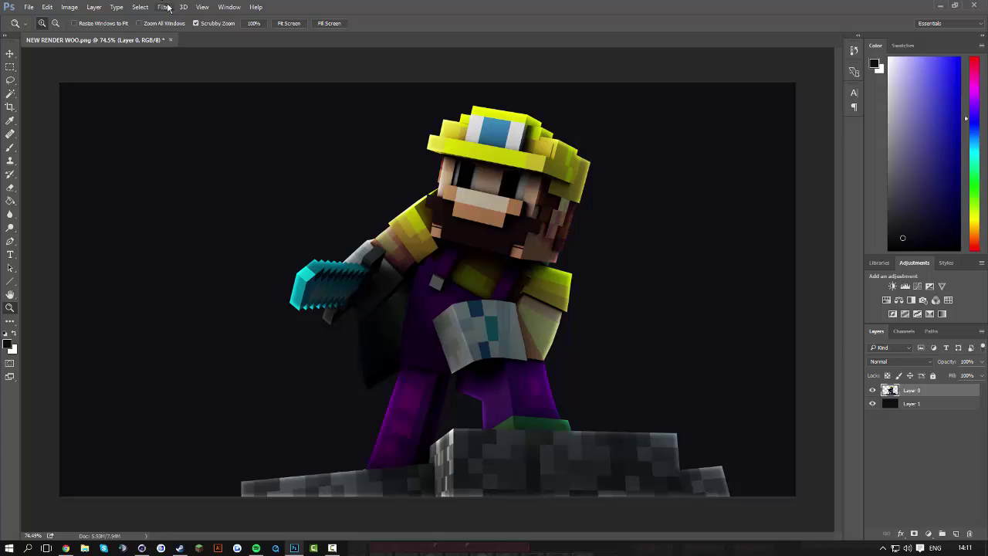
{"action": "double_click", "coordinate": [911, 390]}
{"action": "type", "text": "RENDER"}
{"action": "key", "text": "Return"}
{"action": "key", "text": "ctrl+j"}
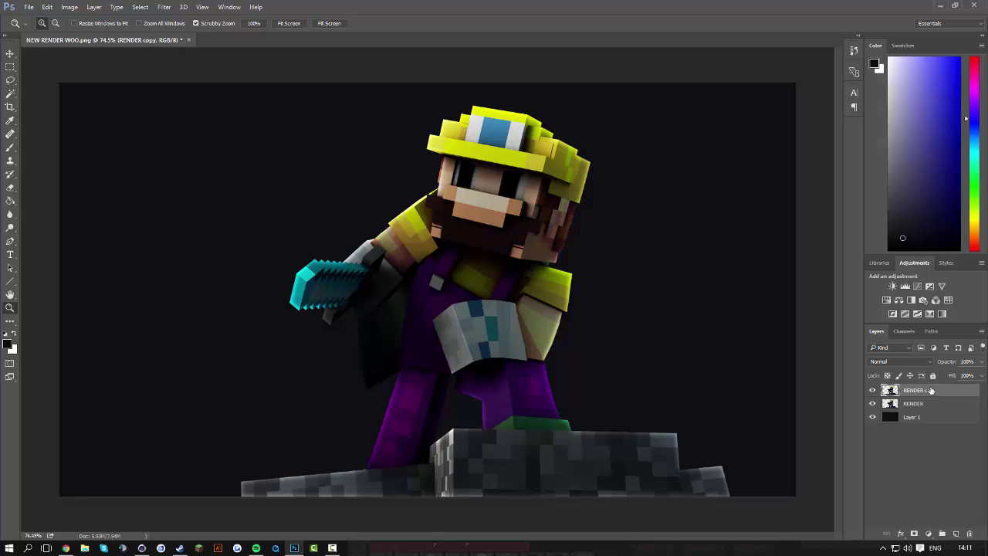
Open the Filter Gallery and preview Glowing Edges across the character
{"action": "left_click", "coordinate": [163, 7]}
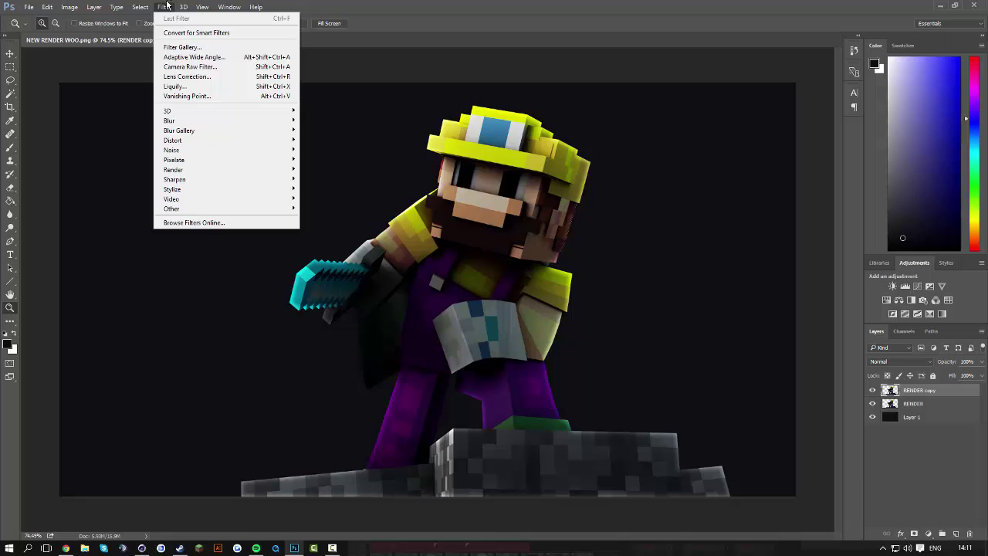
{"action": "mouse_move", "coordinate": [185, 122]}
{"action": "left_click", "coordinate": [186, 50]}
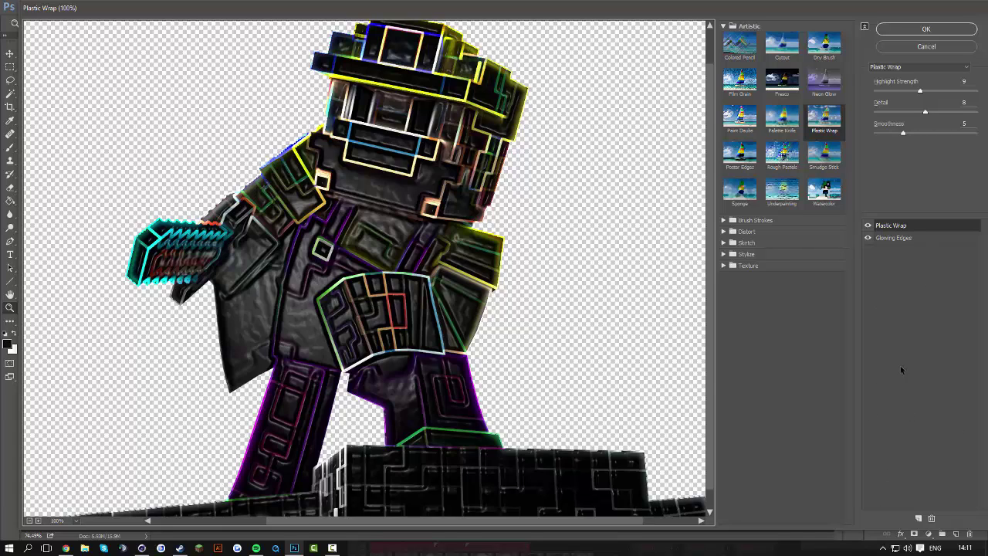
{"action": "left_click", "coordinate": [896, 238]}
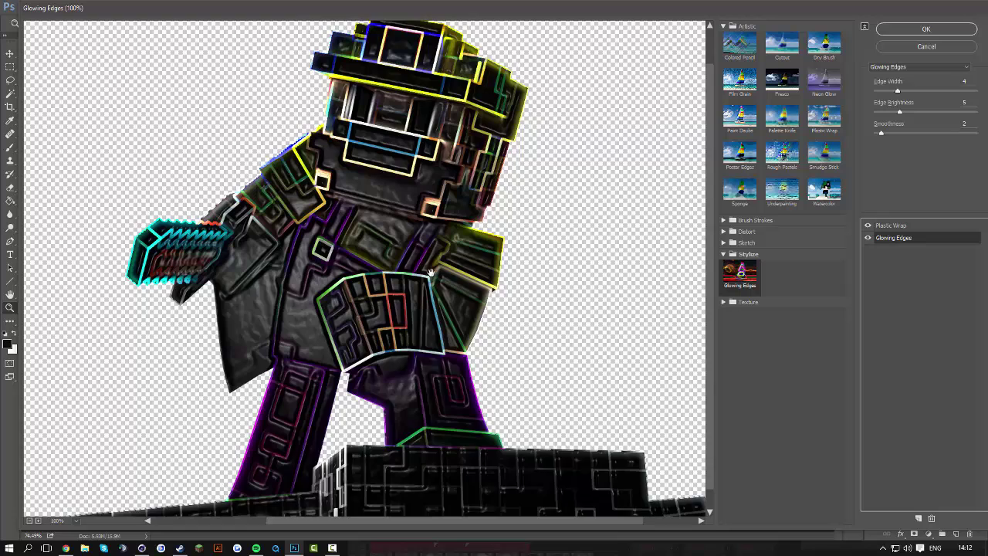
{"action": "left_click_drag", "start_coordinate": [428, 272], "coordinate": [390, 265]}
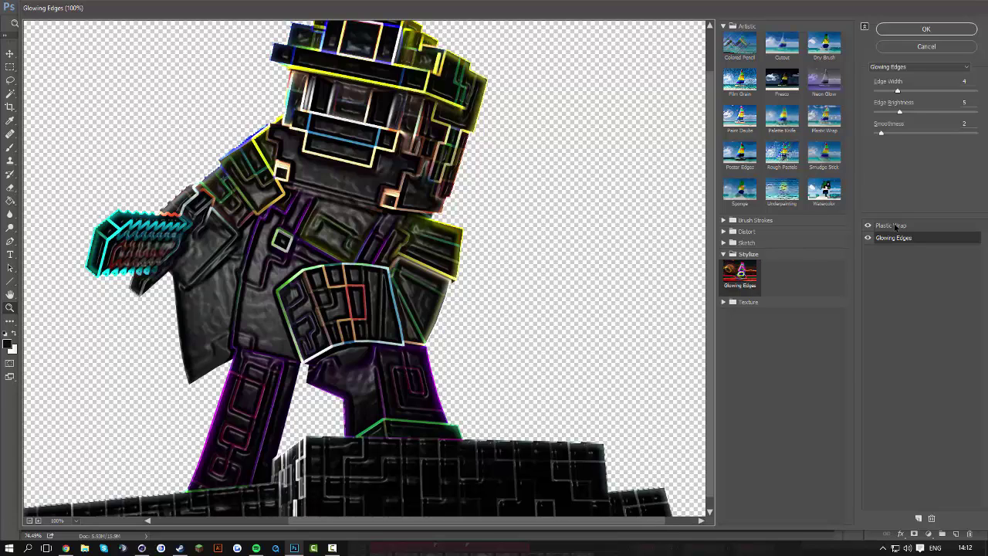
Stack Plastic Wrap (9, 8, 5) with Glowing Edges and apply them to RENDER copy
{"action": "left_click", "coordinate": [894, 225]}
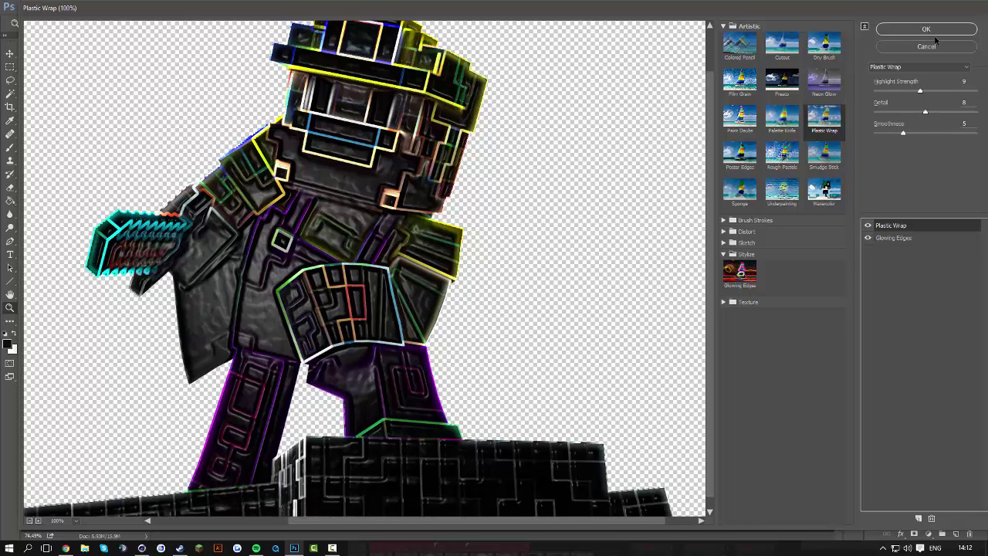
{"action": "left_click", "coordinate": [896, 238]}
{"action": "left_click", "coordinate": [900, 227]}
{"action": "left_click", "coordinate": [903, 239]}
{"action": "left_click", "coordinate": [901, 229]}
{"action": "left_click", "coordinate": [897, 238]}
{"action": "left_click", "coordinate": [897, 225]}
{"action": "left_click", "coordinate": [897, 238]}
{"action": "left_click", "coordinate": [926, 29]}
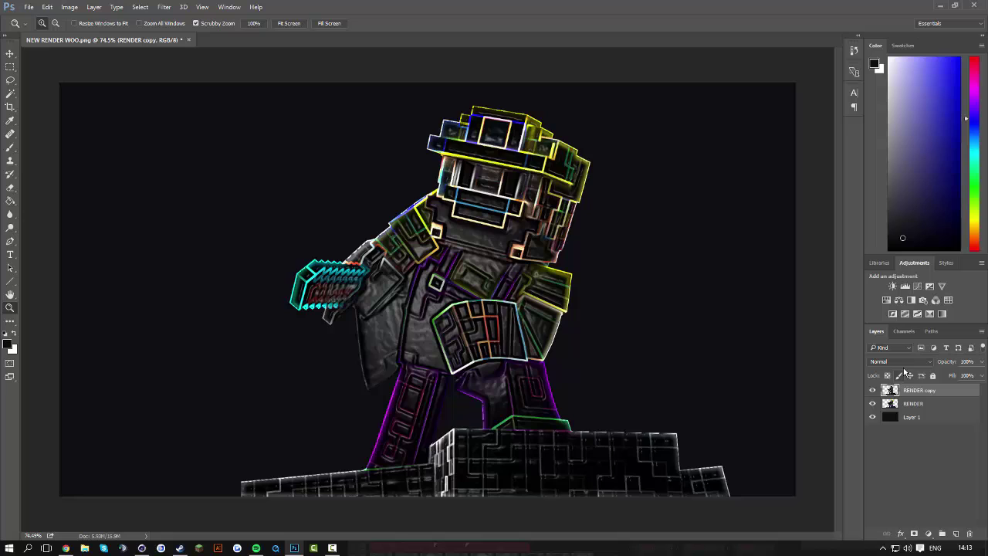
Compare RENDER copy with the original, then blend it in Overlay mode at 50% opacity
{"action": "left_click", "coordinate": [873, 390]}
{"action": "left_click", "coordinate": [873, 390]}
{"action": "left_click", "coordinate": [887, 362]}
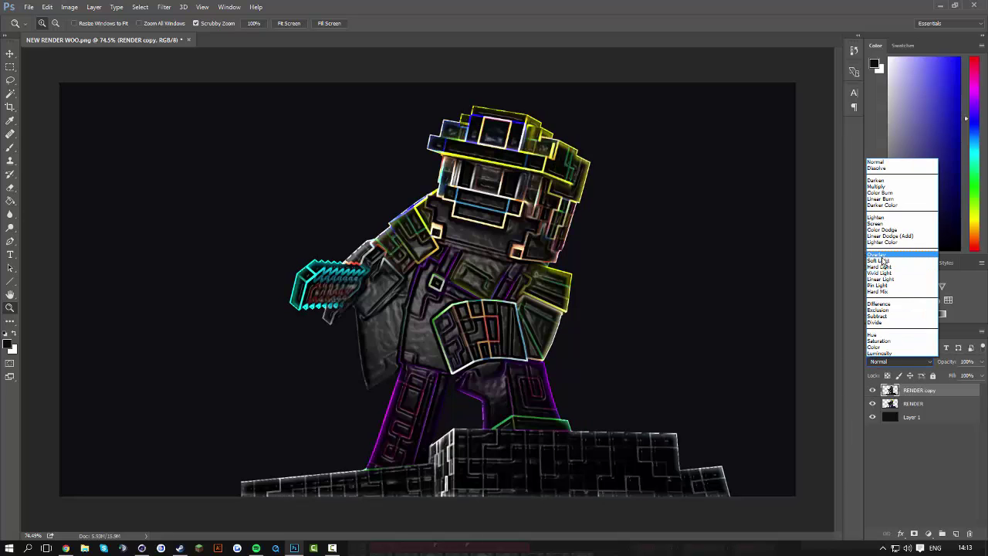
{"action": "left_click", "coordinate": [888, 259]}
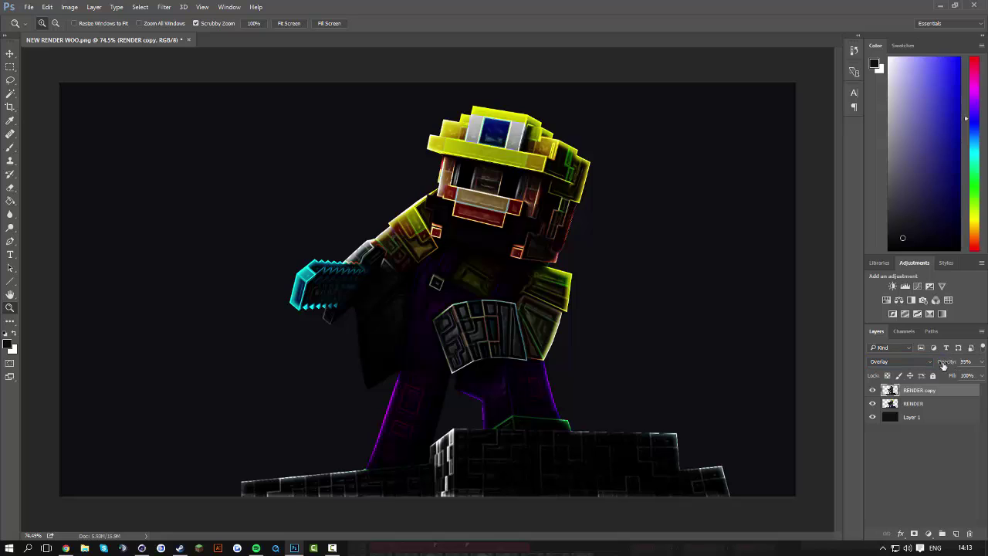
{"action": "mouse_move", "coordinate": [942, 365]}
{"action": "left_mouse_down"}
{"action": "mouse_move", "coordinate": [912, 374]}
{"action": "mouse_move", "coordinate": [927, 365]}
{"action": "left_mouse_up"}
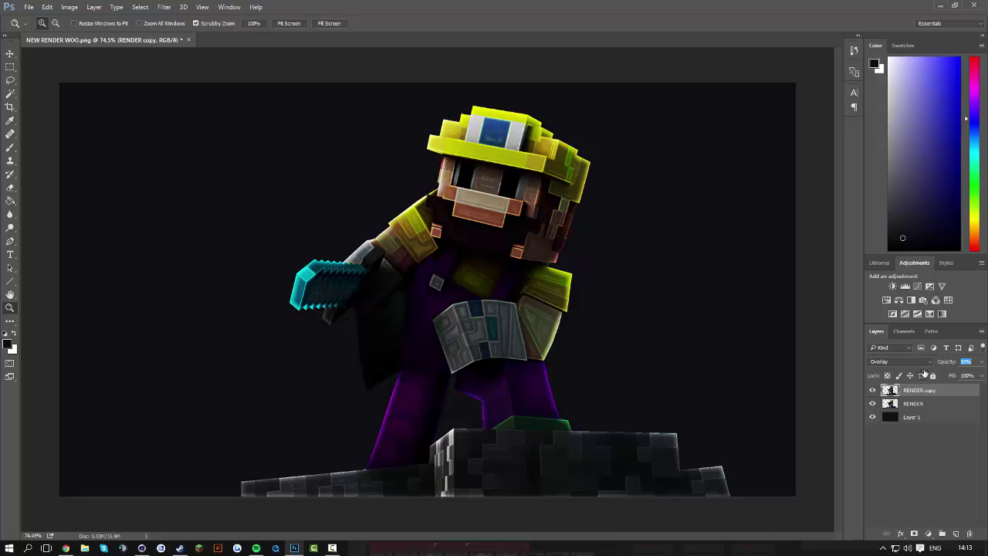
Add a layer mask to RENDER copy and pick the Brush tool with black as foreground
{"action": "left_click", "coordinate": [915, 532]}
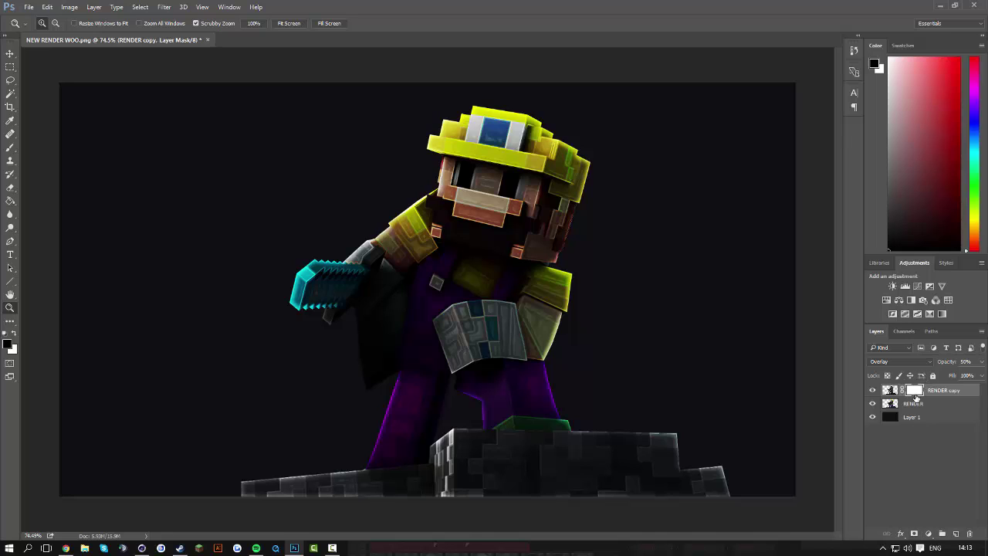
{"action": "left_click", "coordinate": [11, 148]}
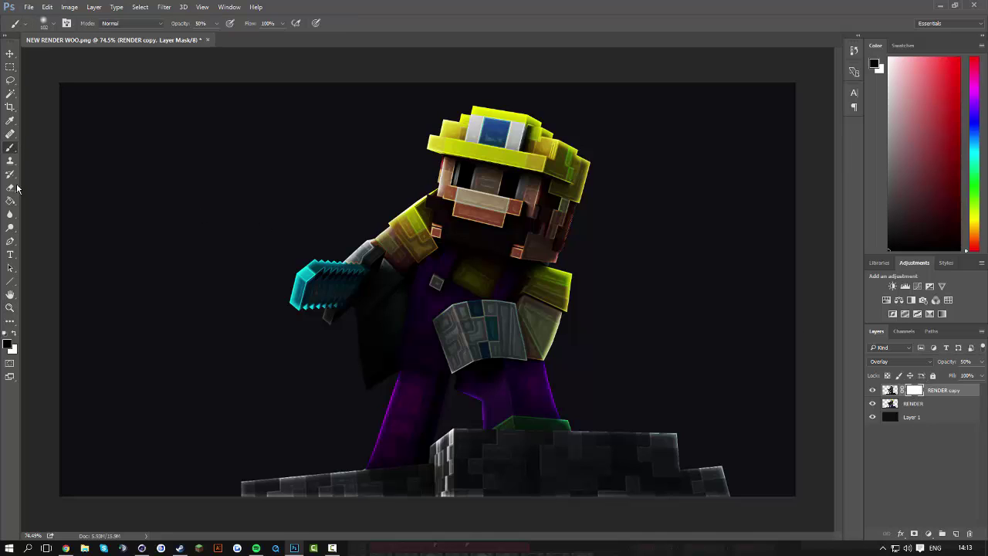
{"action": "left_click", "coordinate": [8, 342]}
{"action": "left_click", "coordinate": [618, 104]}
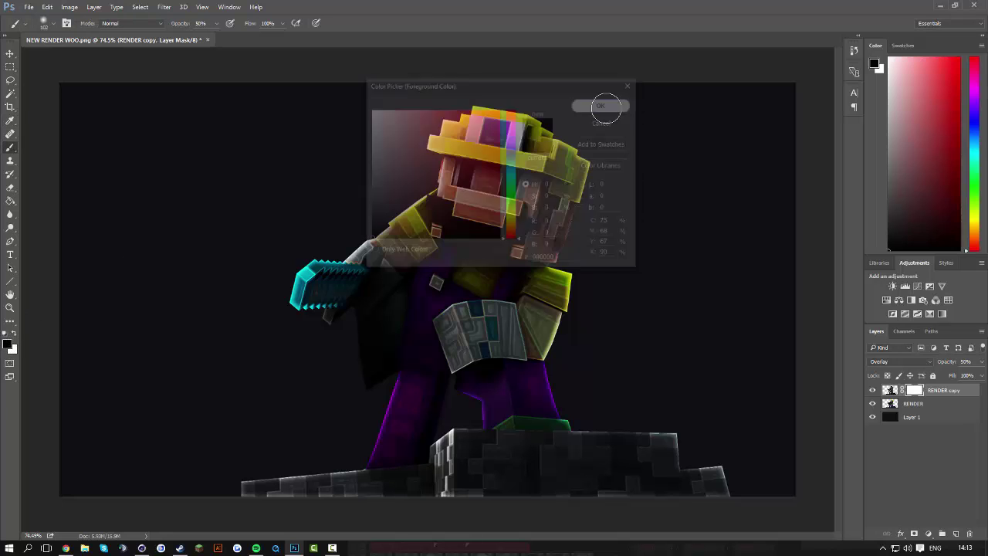
Set the brush to 12% hardness and 50% opacity, then paint the neon edges off Wario's face
{"action": "left_click", "coordinate": [47, 24]}
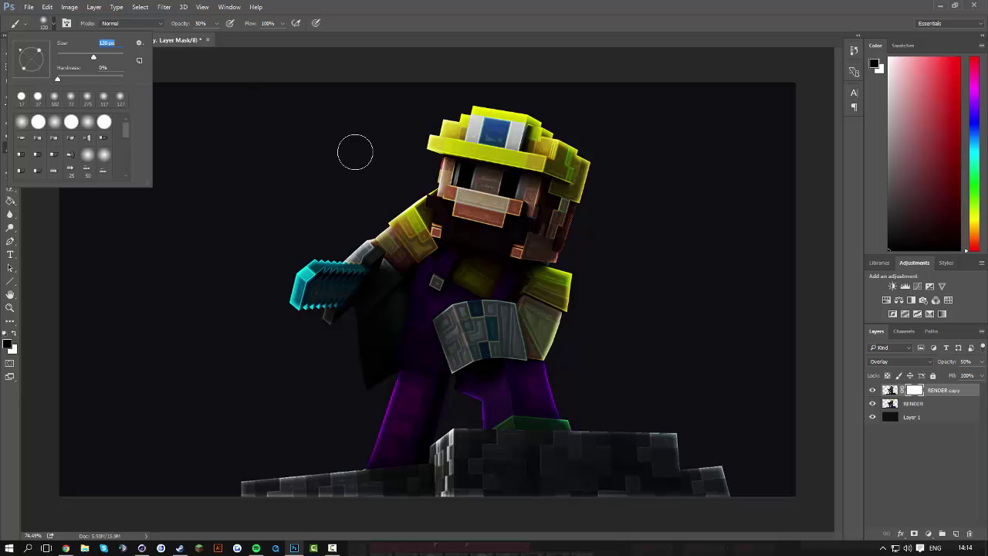
{"action": "mouse_move", "coordinate": [57, 78]}
{"action": "left_mouse_down"}
{"action": "mouse_move", "coordinate": [65, 80]}
{"action": "mouse_move", "coordinate": [53, 84]}
{"action": "left_mouse_up"}
{"action": "left_click", "coordinate": [45, 24]}
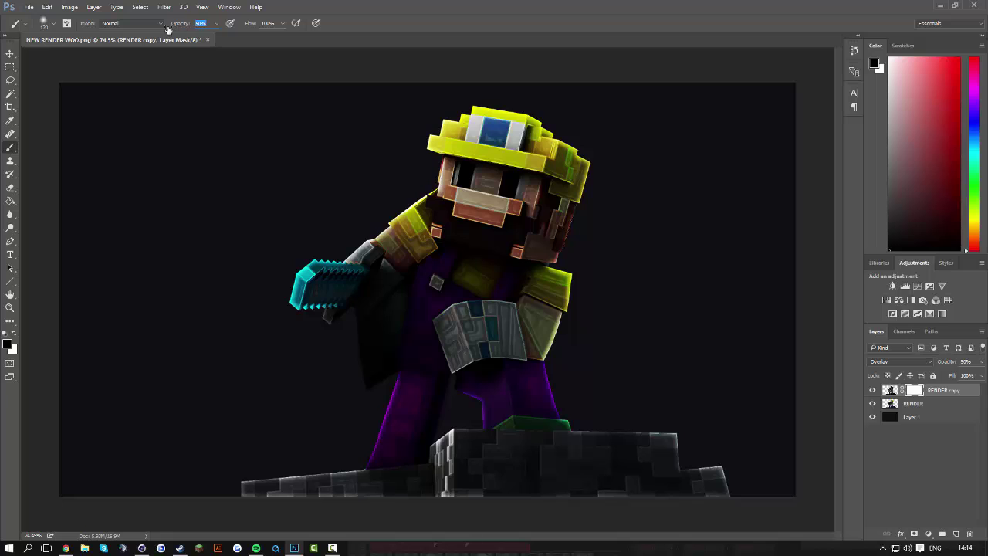
{"action": "left_click", "coordinate": [48, 23]}
{"action": "left_click", "coordinate": [48, 23]}
{"action": "left_click_drag", "start_coordinate": [185, 25], "coordinate": [197, 24]}
{"action": "mouse_move", "coordinate": [484, 169]}
{"action": "left_mouse_down"}
{"action": "mouse_move", "coordinate": [494, 194]}
{"action": "mouse_move", "coordinate": [501, 173]}
{"action": "mouse_move", "coordinate": [473, 199]}
{"action": "mouse_move", "coordinate": [505, 158]}
{"action": "mouse_move", "coordinate": [480, 217]}
{"action": "mouse_move", "coordinate": [514, 152]}
{"action": "mouse_move", "coordinate": [484, 139]}
{"action": "mouse_move", "coordinate": [566, 179]}
{"action": "mouse_move", "coordinate": [564, 164]}
{"action": "mouse_move", "coordinate": [567, 183]}
{"action": "mouse_move", "coordinate": [526, 236]}
{"action": "mouse_move", "coordinate": [440, 223]}
{"action": "mouse_move", "coordinate": [450, 243]}
{"action": "mouse_move", "coordinate": [405, 243]}
{"action": "mouse_move", "coordinate": [417, 227]}
{"action": "mouse_move", "coordinate": [423, 244]}
{"action": "mouse_move", "coordinate": [398, 265]}
{"action": "mouse_move", "coordinate": [321, 289]}
{"action": "mouse_move", "coordinate": [471, 283]}
{"action": "mouse_move", "coordinate": [458, 336]}
{"action": "mouse_move", "coordinate": [476, 323]}
{"action": "mouse_move", "coordinate": [479, 342]}
{"action": "mouse_move", "coordinate": [448, 355]}
{"action": "mouse_move", "coordinate": [445, 318]}
{"action": "mouse_move", "coordinate": [457, 352]}
{"action": "mouse_move", "coordinate": [506, 308]}
{"action": "mouse_move", "coordinate": [526, 338]}
{"action": "mouse_move", "coordinate": [533, 284]}
{"action": "mouse_move", "coordinate": [544, 317]}
{"action": "mouse_move", "coordinate": [544, 280]}
{"action": "mouse_move", "coordinate": [446, 278]}
{"action": "mouse_move", "coordinate": [435, 301]}
{"action": "mouse_move", "coordinate": [533, 321]}
{"action": "mouse_move", "coordinate": [525, 333]}
{"action": "mouse_move", "coordinate": [558, 295]}
{"action": "mouse_move", "coordinate": [547, 283]}
{"action": "mouse_move", "coordinate": [532, 284]}
{"action": "mouse_move", "coordinate": [499, 347]}
{"action": "mouse_move", "coordinate": [487, 323]}
{"action": "mouse_move", "coordinate": [539, 405]}
{"action": "mouse_move", "coordinate": [529, 431]}
{"action": "mouse_move", "coordinate": [511, 423]}
{"action": "mouse_move", "coordinate": [494, 462]}
{"action": "mouse_move", "coordinate": [439, 447]}
{"action": "mouse_move", "coordinate": [414, 380]}
{"action": "mouse_move", "coordinate": [365, 489]}
{"action": "mouse_move", "coordinate": [300, 499]}
{"action": "mouse_move", "coordinate": [255, 490]}
{"action": "mouse_move", "coordinate": [355, 481]}
{"action": "mouse_move", "coordinate": [396, 493]}
{"action": "mouse_move", "coordinate": [395, 434]}
{"action": "mouse_move", "coordinate": [438, 285]}
{"action": "mouse_move", "coordinate": [358, 347]}
{"action": "mouse_move", "coordinate": [393, 339]}
{"action": "mouse_move", "coordinate": [379, 332]}
{"action": "mouse_move", "coordinate": [372, 345]}
{"action": "mouse_move", "coordinate": [328, 282]}
{"action": "mouse_move", "coordinate": [375, 279]}
{"action": "mouse_move", "coordinate": [361, 237]}
{"action": "mouse_move", "coordinate": [410, 224]}
{"action": "mouse_move", "coordinate": [526, 348]}
{"action": "mouse_move", "coordinate": [484, 457]}
{"action": "mouse_move", "coordinate": [488, 479]}
{"action": "mouse_move", "coordinate": [626, 464]}
{"action": "mouse_move", "coordinate": [723, 494]}
{"action": "mouse_move", "coordinate": [551, 427]}
{"action": "mouse_move", "coordinate": [573, 468]}
{"action": "mouse_move", "coordinate": [654, 450]}
{"action": "mouse_move", "coordinate": [467, 447]}
{"action": "mouse_move", "coordinate": [326, 502]}
{"action": "left_mouse_up"}
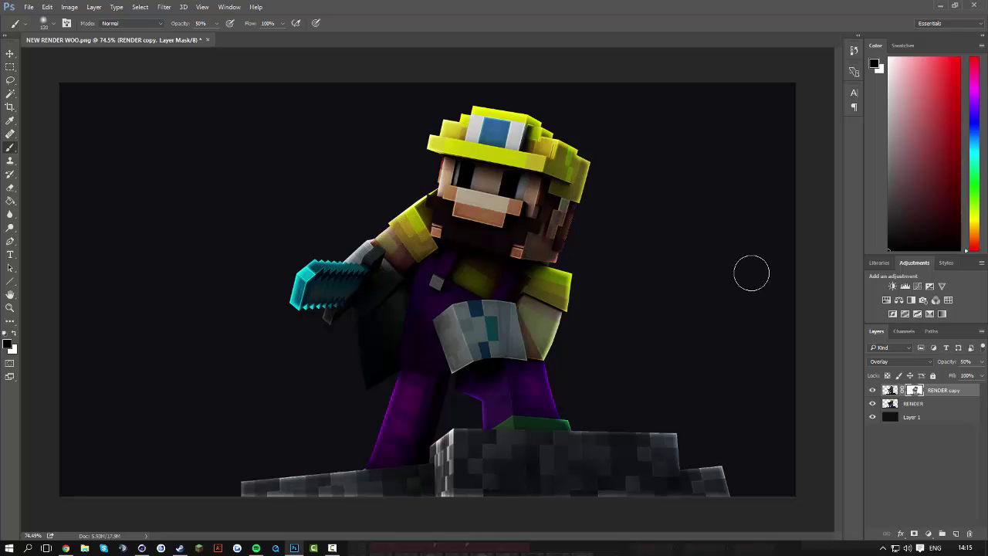
{"action": "double_click", "coordinate": [872, 390]}
{"action": "left_click", "coordinate": [872, 390]}
{"action": "left_click", "coordinate": [873, 390]}
{"action": "left_click", "coordinate": [872, 390]}
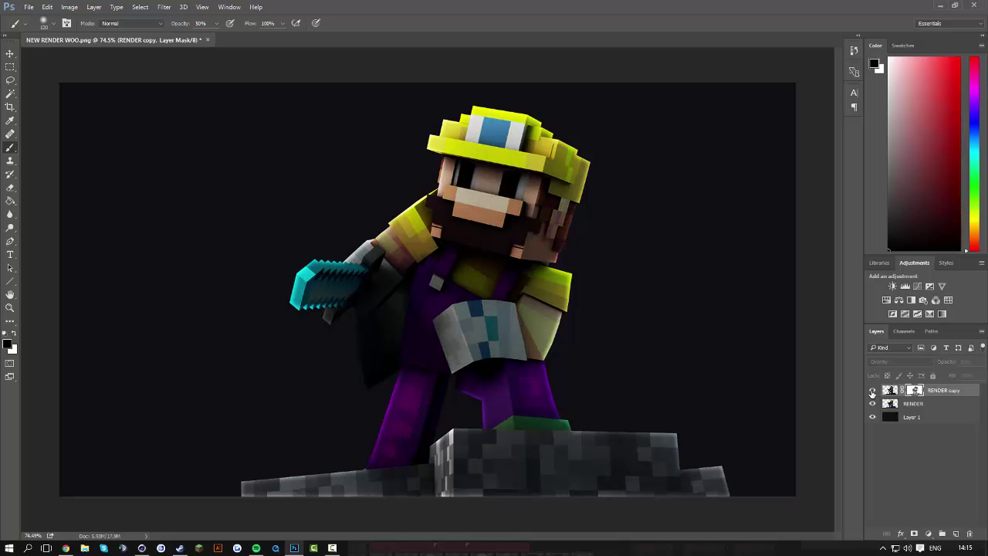
{"action": "left_click", "coordinate": [872, 392]}
{"action": "double_click", "coordinate": [873, 391]}
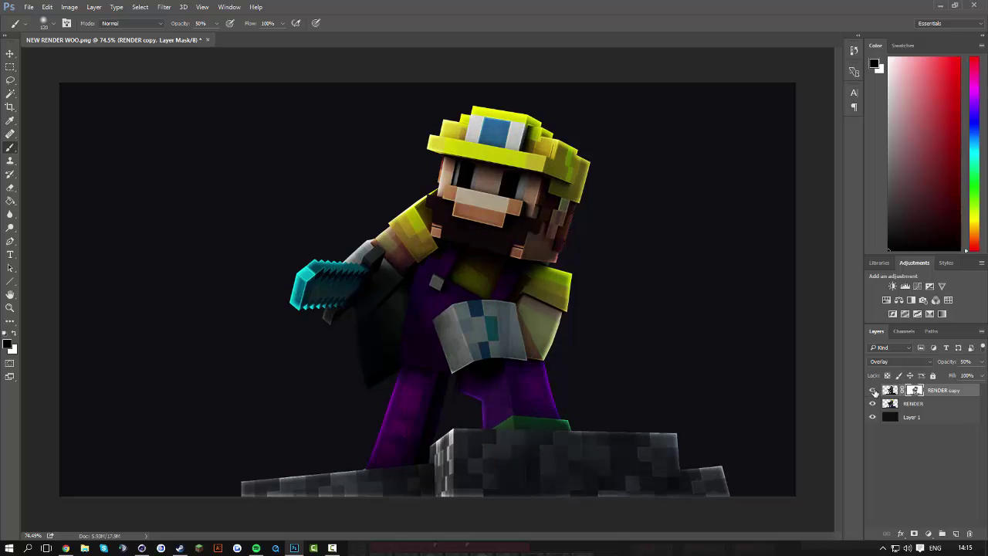
{"action": "left_click", "coordinate": [873, 390]}
{"action": "left_click", "coordinate": [873, 390]}
{"action": "left_click", "coordinate": [873, 391]}
{"action": "left_click", "coordinate": [874, 391]}
{"action": "left_click", "coordinate": [872, 391]}
{"action": "left_click", "coordinate": [872, 392]}
{"action": "left_click", "coordinate": [871, 391]}
{"action": "left_click", "coordinate": [871, 391]}
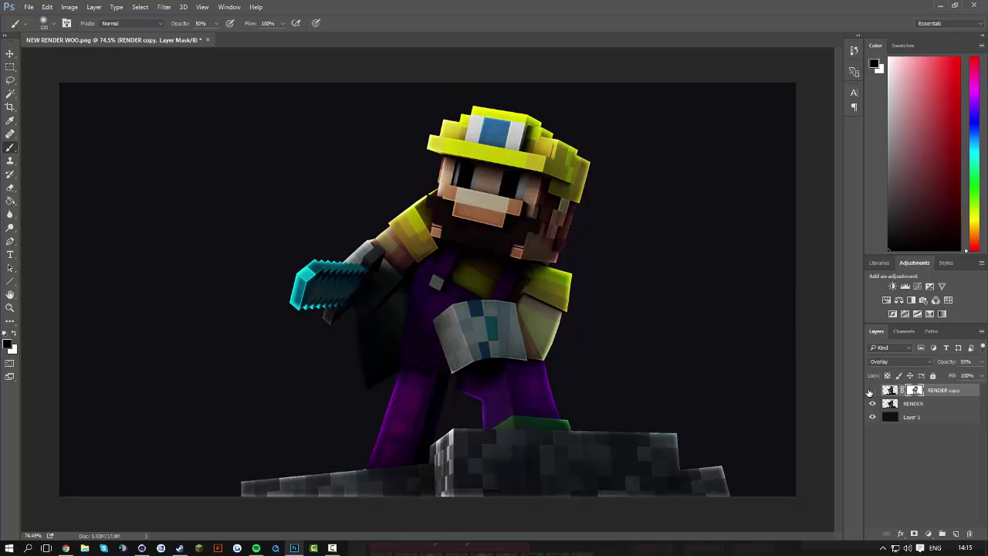
{"action": "left_click", "coordinate": [871, 391]}
{"action": "left_click", "coordinate": [871, 391]}
{"action": "left_click", "coordinate": [871, 392]}
{"action": "left_click", "coordinate": [871, 391]}
{"action": "left_click", "coordinate": [871, 391]}
{"action": "left_click", "coordinate": [871, 391]}
{"action": "left_click", "coordinate": [871, 392]}
{"action": "left_click", "coordinate": [871, 392]}
{"action": "left_click", "coordinate": [871, 392]}
{"action": "left_click", "coordinate": [871, 391]}
{"action": "left_click", "coordinate": [871, 391]}
{"action": "left_click", "coordinate": [918, 408]}
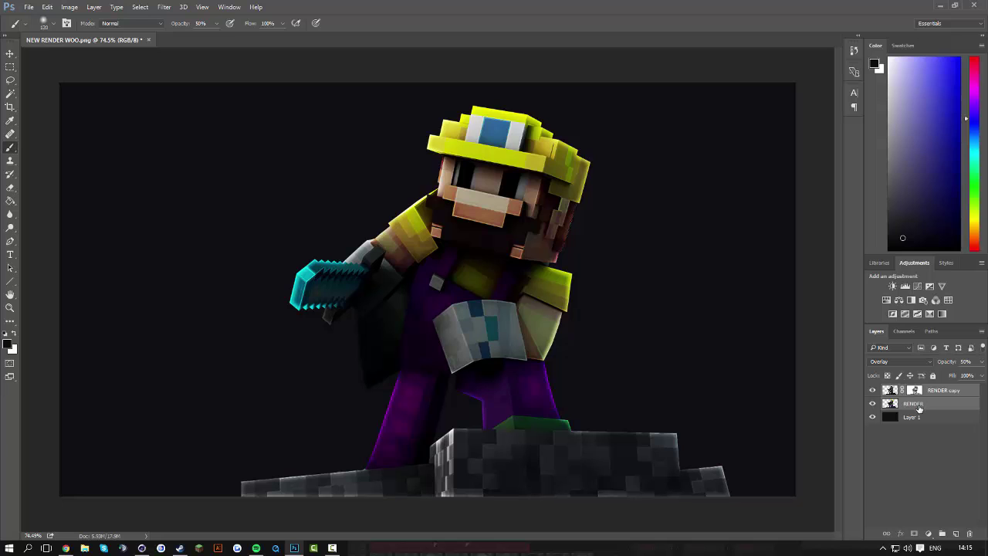
Merge RENDER and its masked overlay copy with Merge Layers from the layer context menu
{"action": "right_click", "coordinate": [919, 408]}
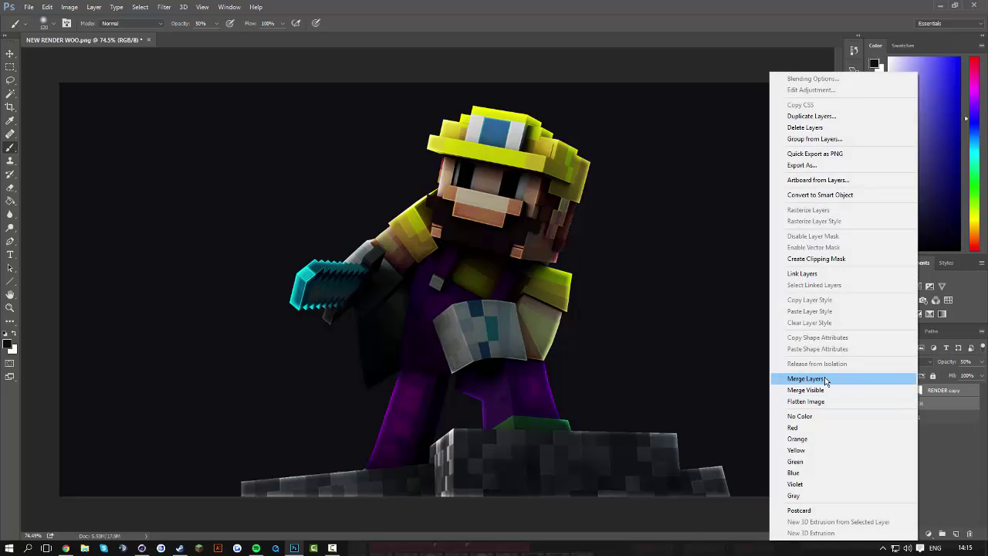
{"action": "left_click", "coordinate": [824, 379]}
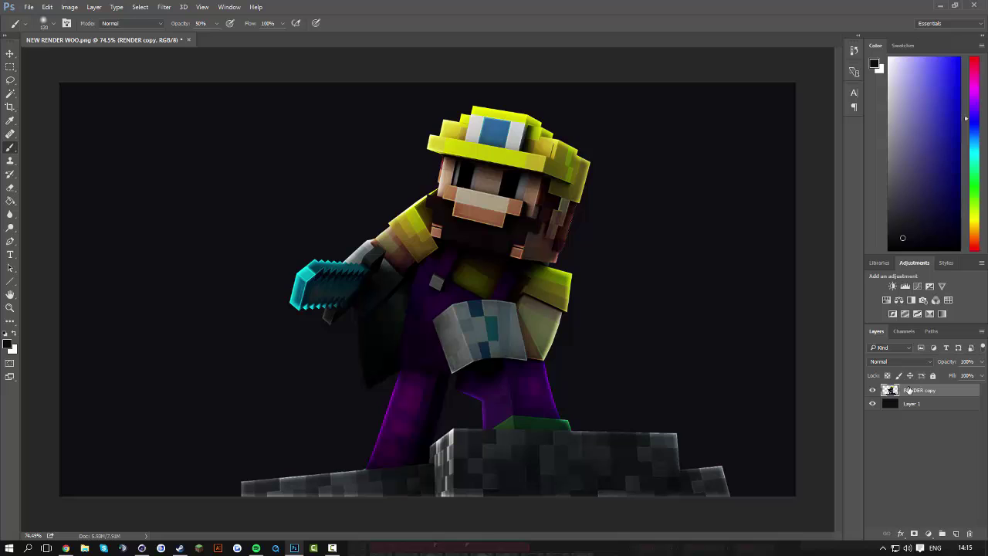
Create a new empty layer and set up a white brush at a suitable size
{"action": "key", "text": "ctrl+shift+alt+n"}
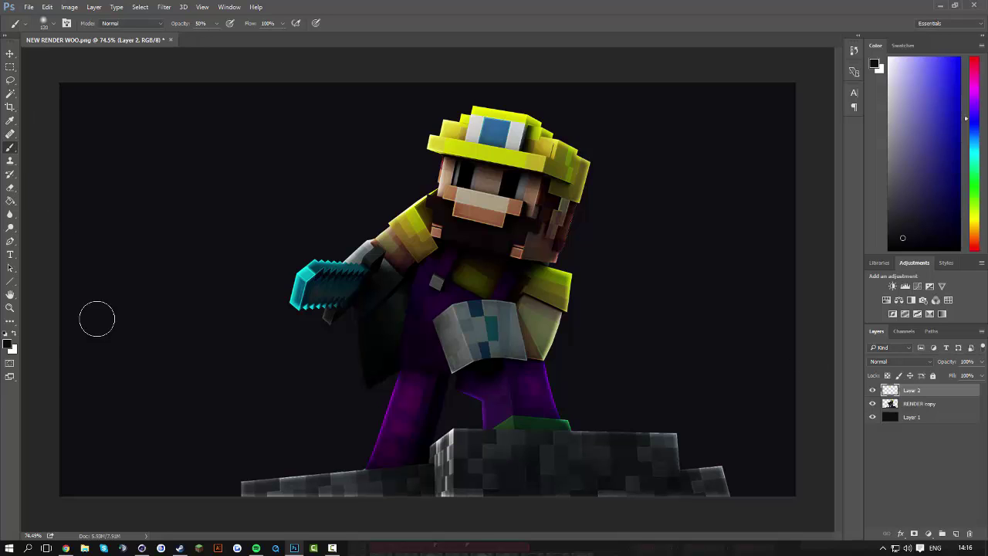
{"action": "key", "text": "x"}
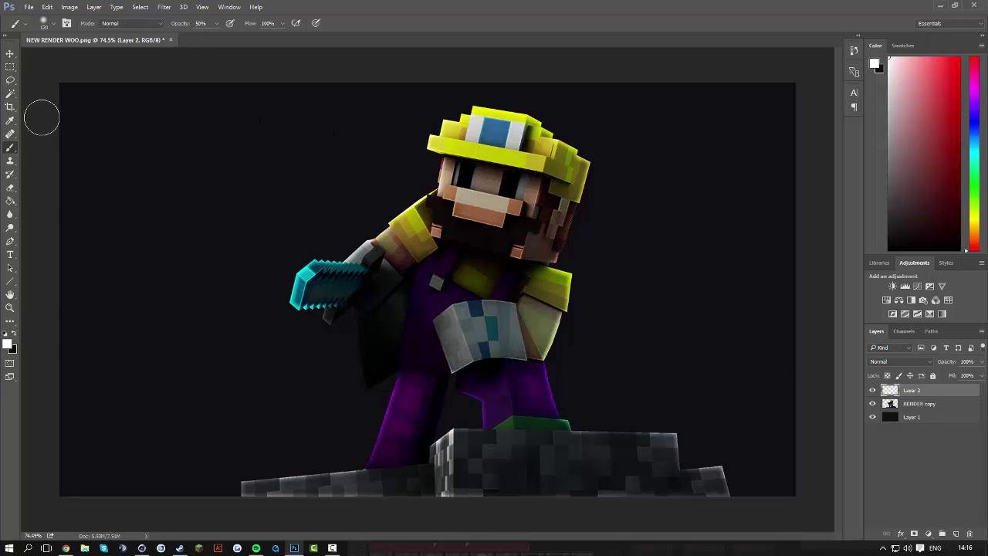
{"action": "left_click", "coordinate": [53, 23]}
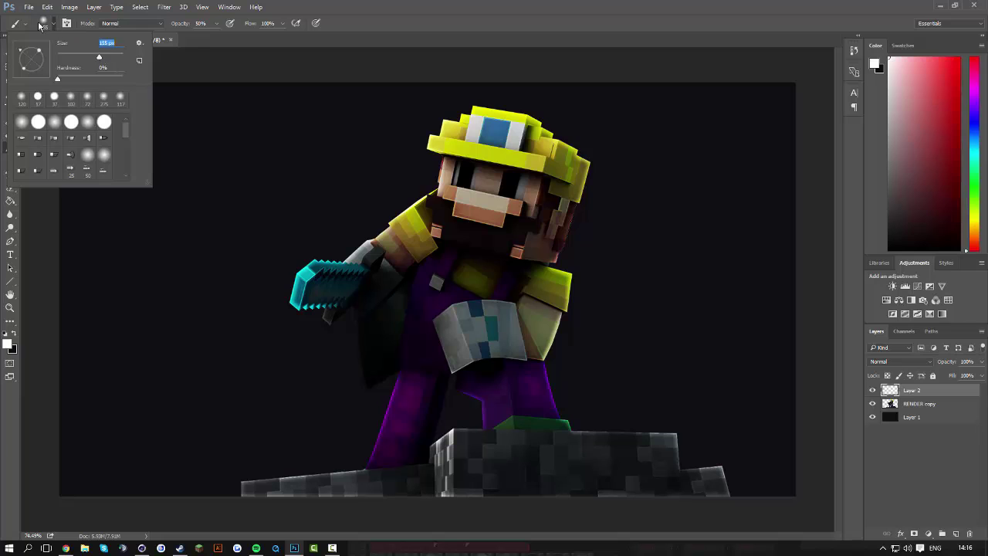
{"action": "left_click", "coordinate": [39, 25]}
{"action": "left_click", "coordinate": [44, 23]}
{"action": "left_click", "coordinate": [52, 24]}
{"action": "left_click", "coordinate": [52, 23]}
{"action": "left_click", "coordinate": [52, 23]}
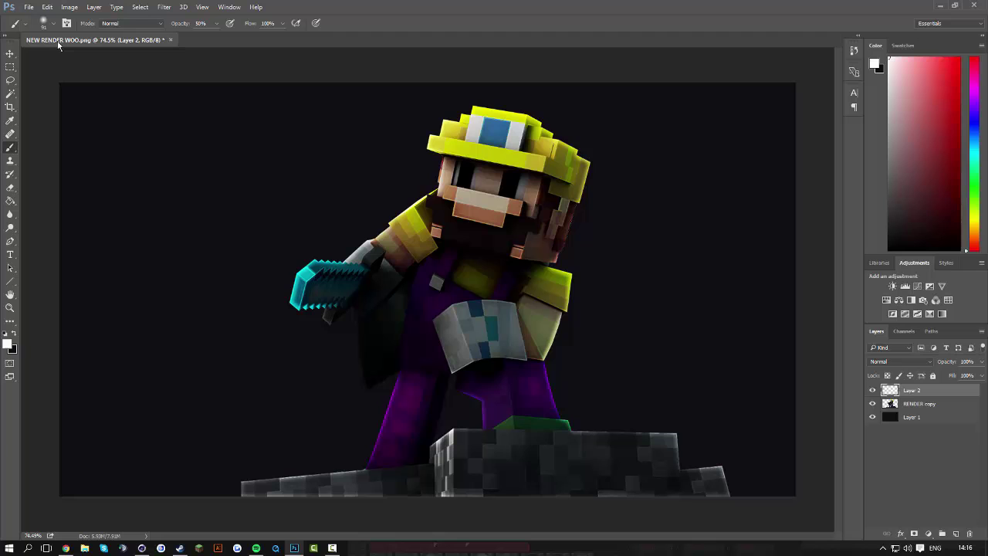
Paint soft white highlights over Wario's eyes and mouth and blend the layer as Overlay
{"action": "left_click_drag", "start_coordinate": [463, 174], "coordinate": [540, 186]}
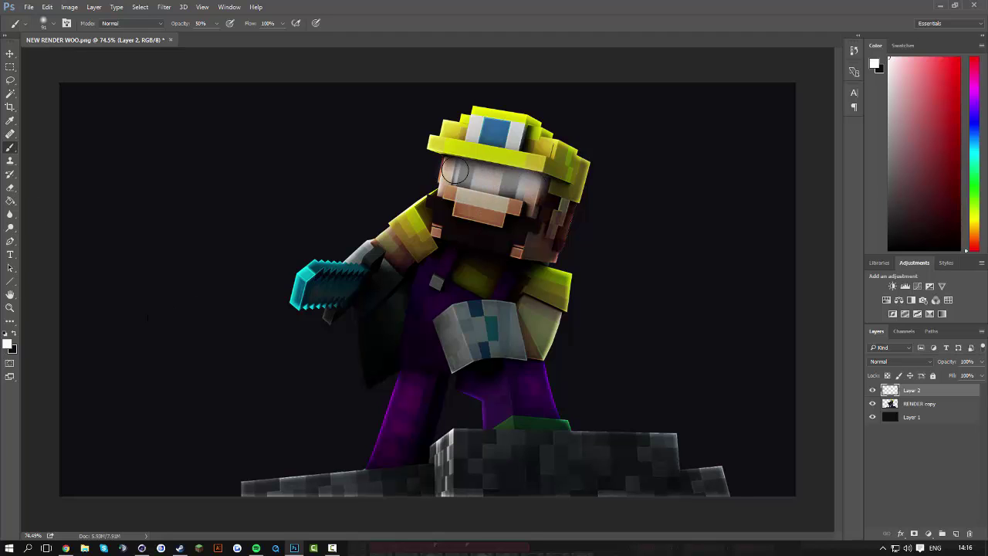
{"action": "left_click_drag", "start_coordinate": [441, 261], "coordinate": [508, 265]}
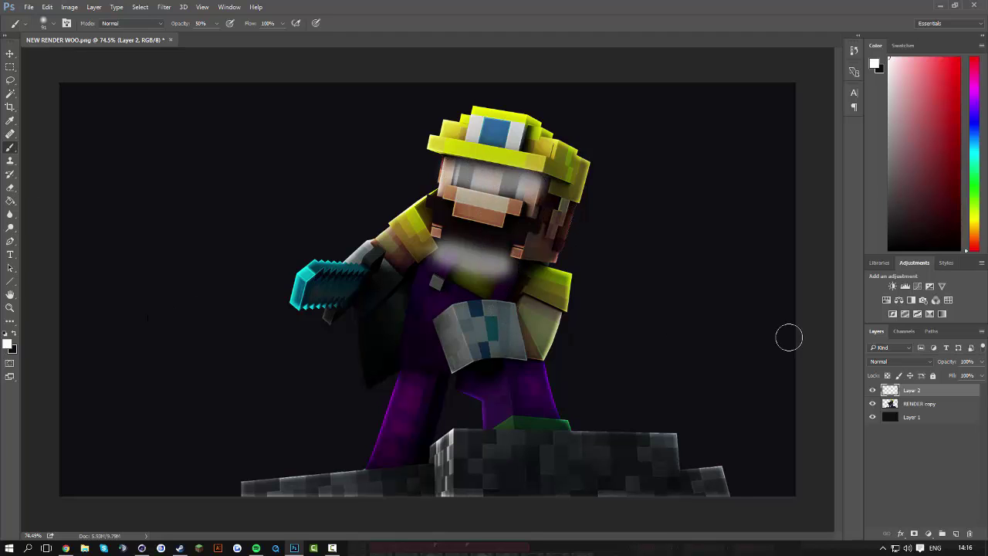
{"action": "left_click", "coordinate": [899, 362]}
{"action": "left_click", "coordinate": [886, 259]}
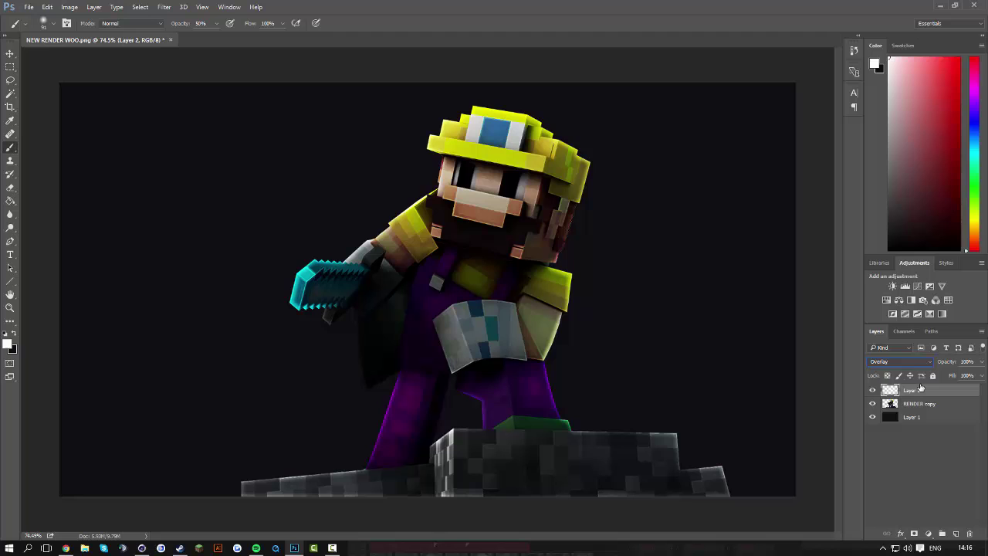
Delete Layer 2 and add an Exposure adjustment layer raised to about +1.06
{"action": "right_click", "coordinate": [915, 391]}
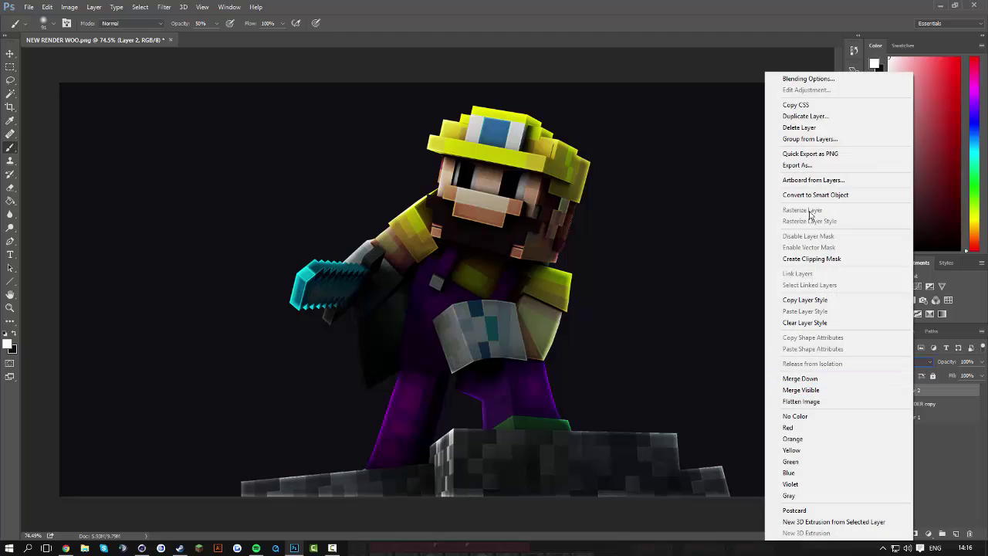
{"action": "left_click", "coordinate": [800, 128]}
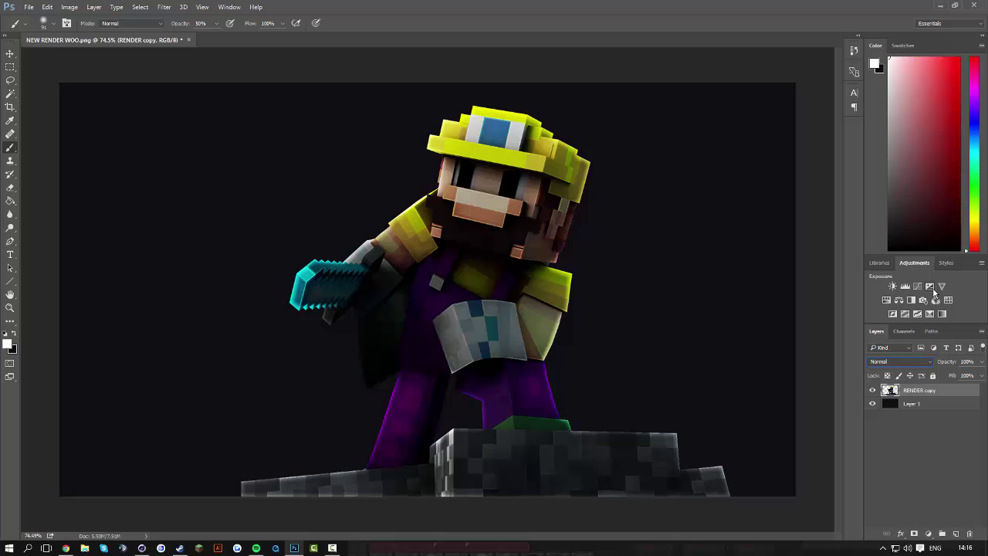
{"action": "left_click", "coordinate": [929, 286]}
{"action": "mouse_move", "coordinate": [619, 121]}
{"action": "left_mouse_down"}
{"action": "mouse_move", "coordinate": [630, 120]}
{"action": "mouse_move", "coordinate": [619, 120]}
{"action": "mouse_move", "coordinate": [629, 121]}
{"action": "mouse_move", "coordinate": [619, 140]}
{"action": "left_mouse_up"}
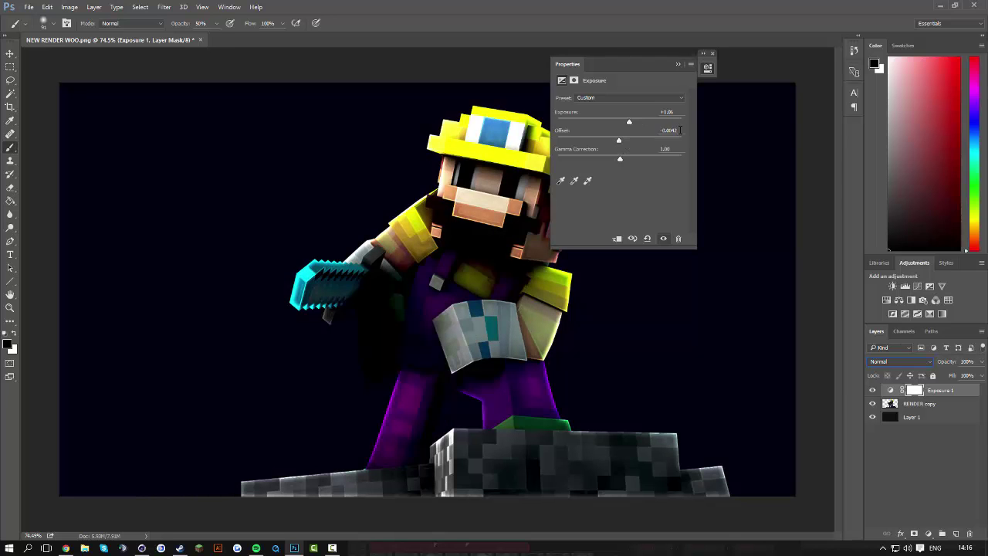
Set the Exposure offset to 0 and gamma correction to 1.17, then close the Properties panel
{"action": "left_click_drag", "start_coordinate": [680, 130], "coordinate": [639, 128]}
{"action": "type", "text": "0"}
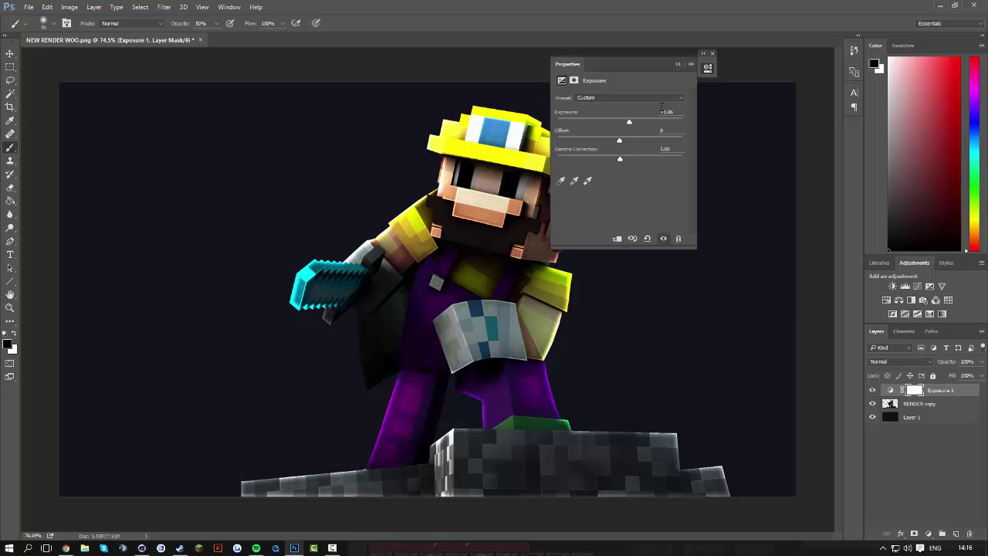
{"action": "left_click_drag", "start_coordinate": [617, 160], "coordinate": [614, 161]}
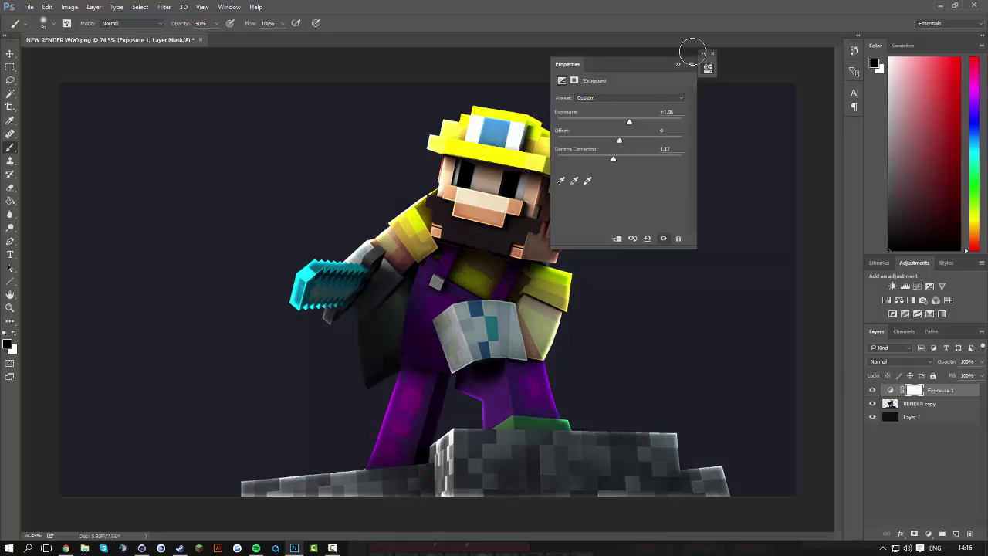
{"action": "left_click", "coordinate": [702, 54]}
{"action": "left_click", "coordinate": [713, 54]}
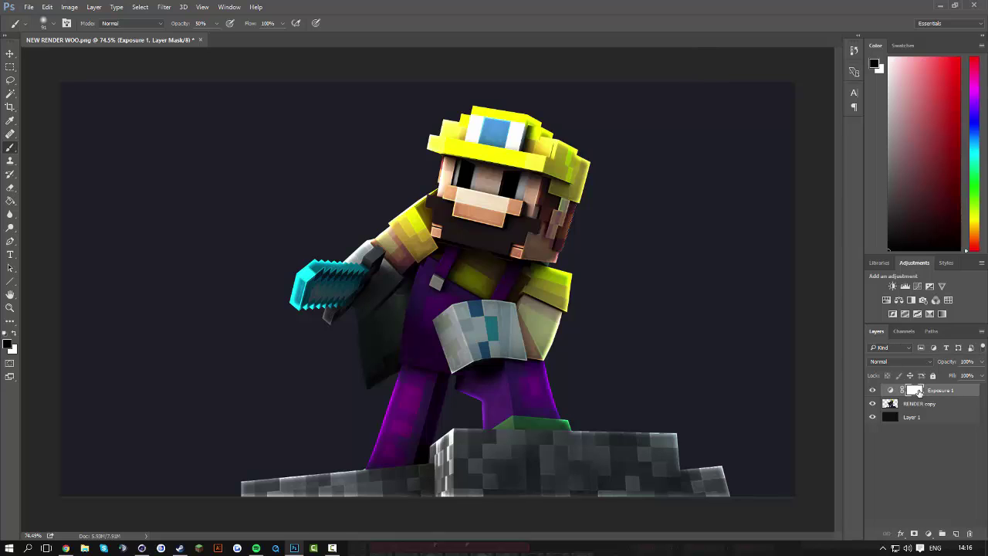
With a black 180 px brush at 100% opacity, mask the exposure off the left background
{"action": "left_click", "coordinate": [15, 333]}
{"action": "left_click", "coordinate": [15, 333]}
{"action": "left_click", "coordinate": [45, 24]}
{"action": "left_click", "coordinate": [101, 58]}
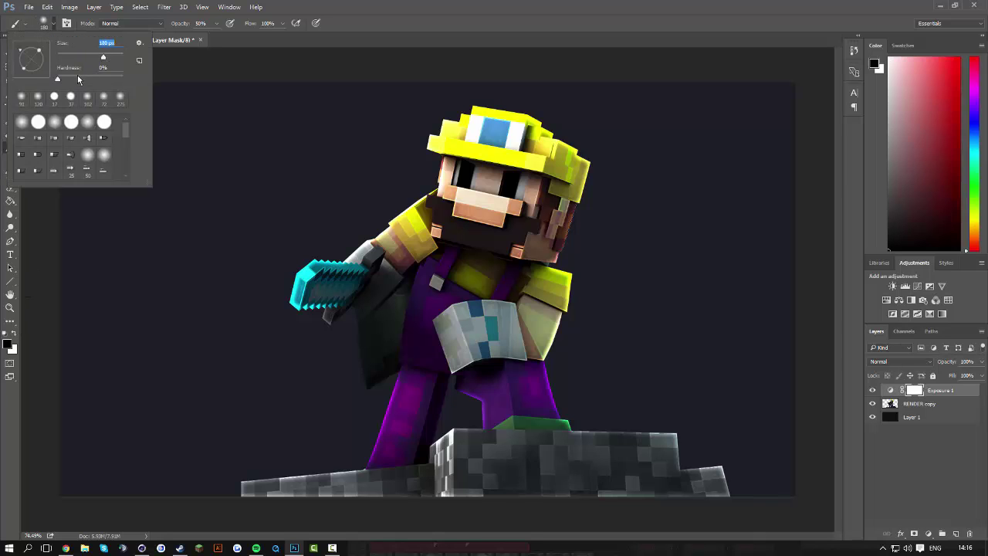
{"action": "left_click_drag", "start_coordinate": [190, 25], "coordinate": [224, 26]}
{"action": "mouse_move", "coordinate": [172, 100]}
{"action": "left_mouse_down"}
{"action": "mouse_move", "coordinate": [94, 104]}
{"action": "mouse_move", "coordinate": [114, 69]}
{"action": "mouse_move", "coordinate": [119, 169]}
{"action": "mouse_move", "coordinate": [83, 115]}
{"action": "mouse_move", "coordinate": [90, 140]}
{"action": "left_mouse_up"}
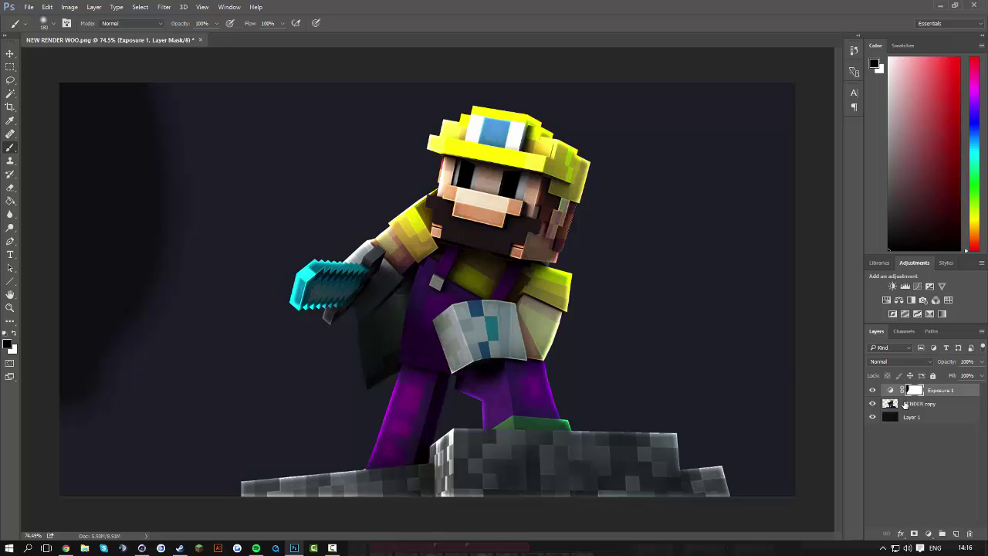
{"action": "key", "text": "super"}
{"action": "key", "text": "super"}
{"action": "left_click", "coordinate": [914, 391], "text": "shift"}
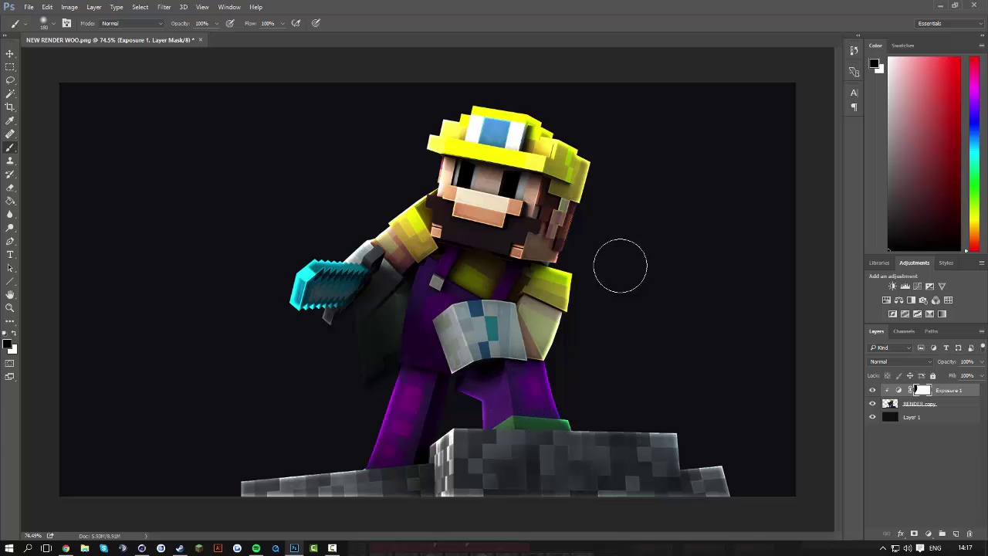
Target the Exposure 1 mask and paint black over the helmet, stone block and arm
{"action": "double_click", "coordinate": [909, 392]}
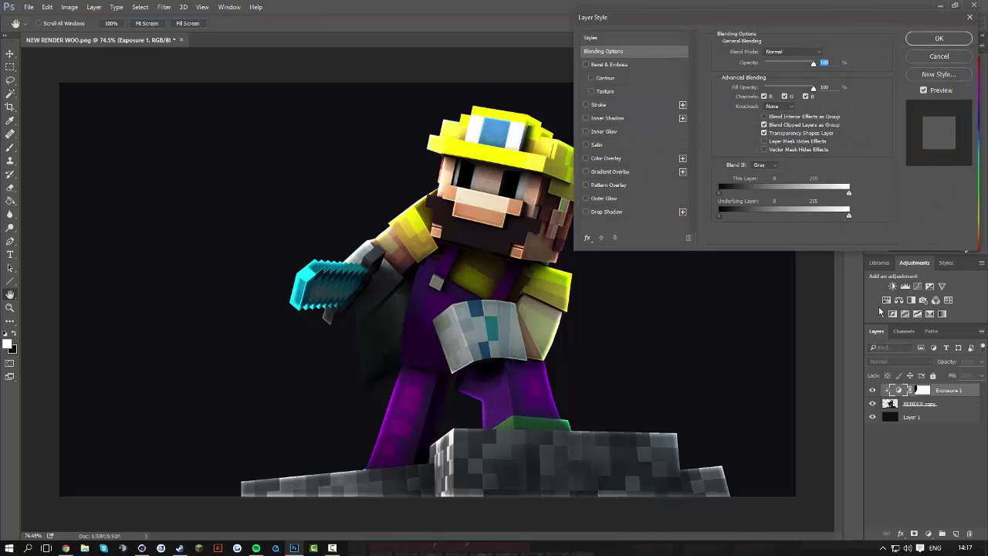
{"action": "left_click", "coordinate": [939, 37]}
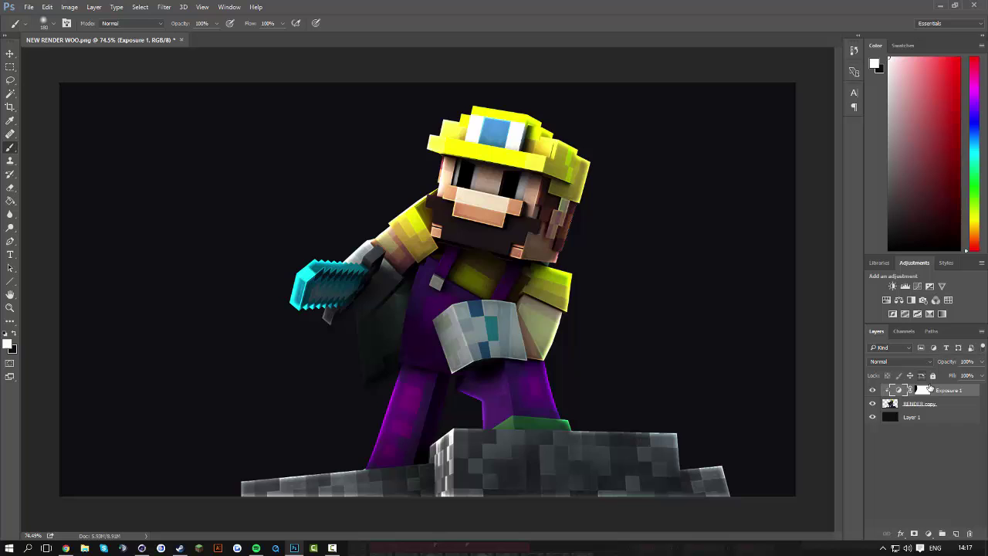
{"action": "left_click", "coordinate": [924, 393]}
{"action": "key", "text": "x"}
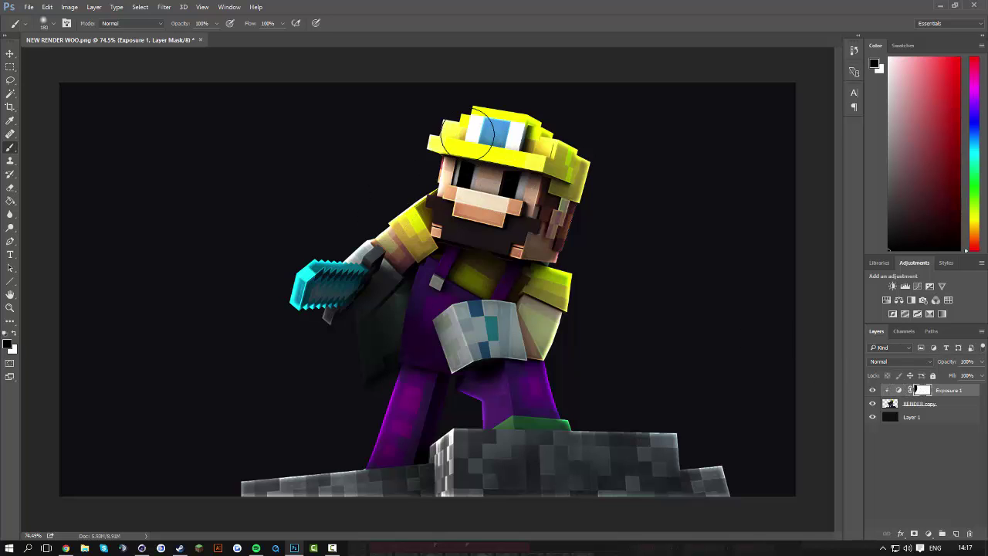
{"action": "mouse_move", "coordinate": [468, 139]}
{"action": "left_mouse_down"}
{"action": "mouse_move", "coordinate": [406, 122]}
{"action": "mouse_move", "coordinate": [617, 179]}
{"action": "mouse_move", "coordinate": [546, 287]}
{"action": "mouse_move", "coordinate": [526, 411]}
{"action": "mouse_move", "coordinate": [561, 310]}
{"action": "mouse_move", "coordinate": [500, 303]}
{"action": "mouse_move", "coordinate": [516, 291]}
{"action": "mouse_move", "coordinate": [452, 268]}
{"action": "mouse_move", "coordinate": [315, 345]}
{"action": "mouse_move", "coordinate": [419, 441]}
{"action": "mouse_move", "coordinate": [340, 459]}
{"action": "mouse_move", "coordinate": [260, 513]}
{"action": "mouse_move", "coordinate": [362, 484]}
{"action": "mouse_move", "coordinate": [623, 458]}
{"action": "left_mouse_up"}
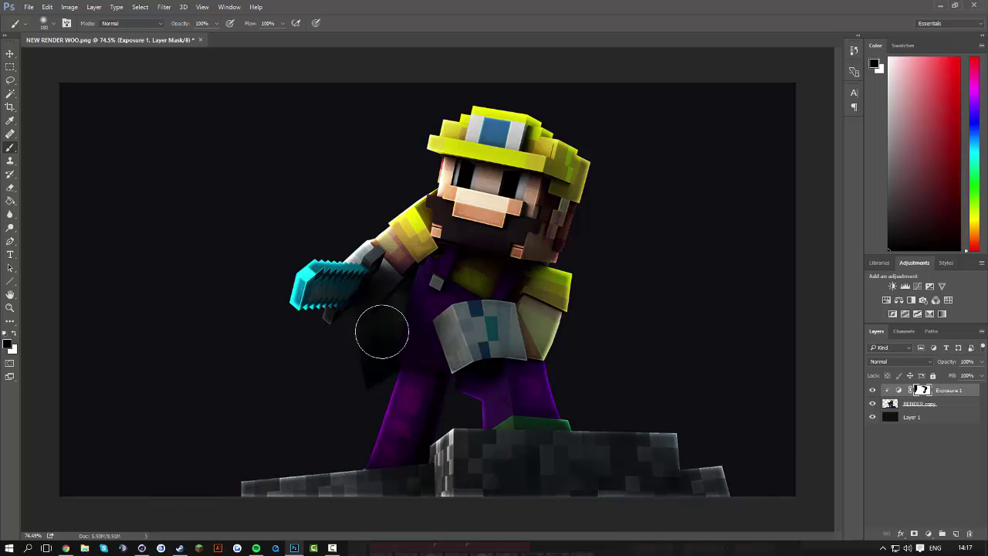
{"action": "mouse_move", "coordinate": [382, 331]}
{"action": "left_mouse_down"}
{"action": "mouse_move", "coordinate": [406, 334]}
{"action": "mouse_move", "coordinate": [367, 322]}
{"action": "mouse_move", "coordinate": [408, 268]}
{"action": "mouse_move", "coordinate": [397, 249]}
{"action": "mouse_move", "coordinate": [406, 224]}
{"action": "mouse_move", "coordinate": [400, 280]}
{"action": "mouse_move", "coordinate": [431, 279]}
{"action": "mouse_move", "coordinate": [470, 233]}
{"action": "mouse_move", "coordinate": [460, 225]}
{"action": "mouse_move", "coordinate": [509, 236]}
{"action": "mouse_move", "coordinate": [488, 260]}
{"action": "mouse_move", "coordinate": [547, 265]}
{"action": "left_mouse_up"}
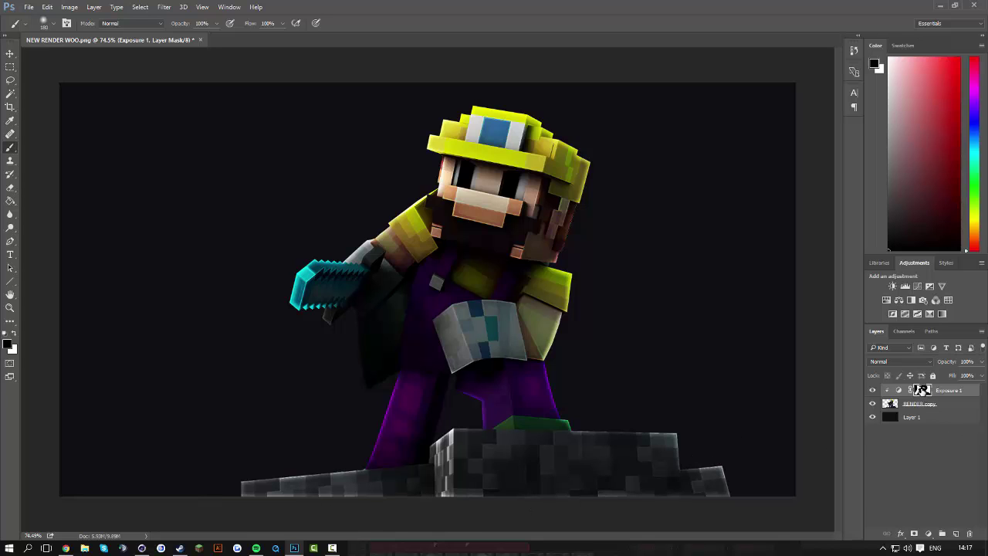
{"action": "left_click_drag", "start_coordinate": [405, 232], "coordinate": [392, 243]}
Retune Exposure 1 to about +1.31 exposure, offset 0 and gamma 1.46, then close its settings
{"action": "double_click", "coordinate": [899, 390]}
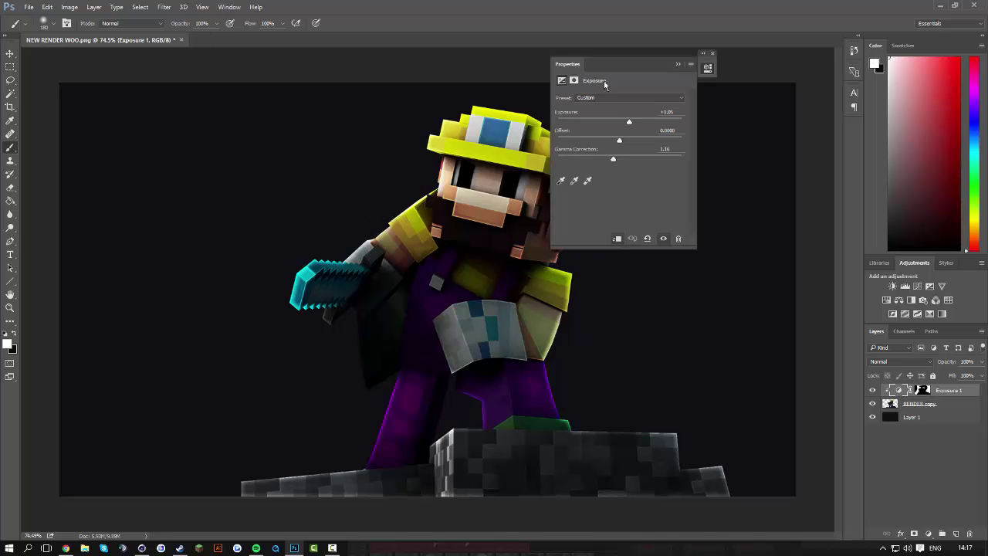
{"action": "left_click_drag", "start_coordinate": [639, 120], "coordinate": [634, 121]}
{"action": "mouse_move", "coordinate": [613, 159]}
{"action": "left_mouse_down"}
{"action": "mouse_move", "coordinate": [600, 161]}
{"action": "mouse_move", "coordinate": [613, 142]}
{"action": "mouse_move", "coordinate": [633, 141]}
{"action": "mouse_move", "coordinate": [621, 143]}
{"action": "left_mouse_up"}
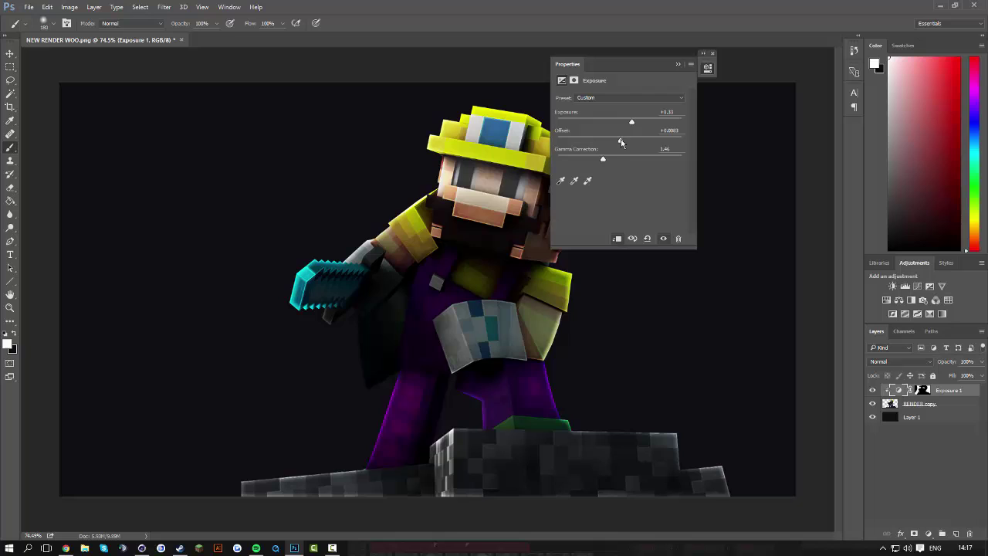
{"action": "left_click", "coordinate": [653, 128]}
{"action": "type", "text": "0"}
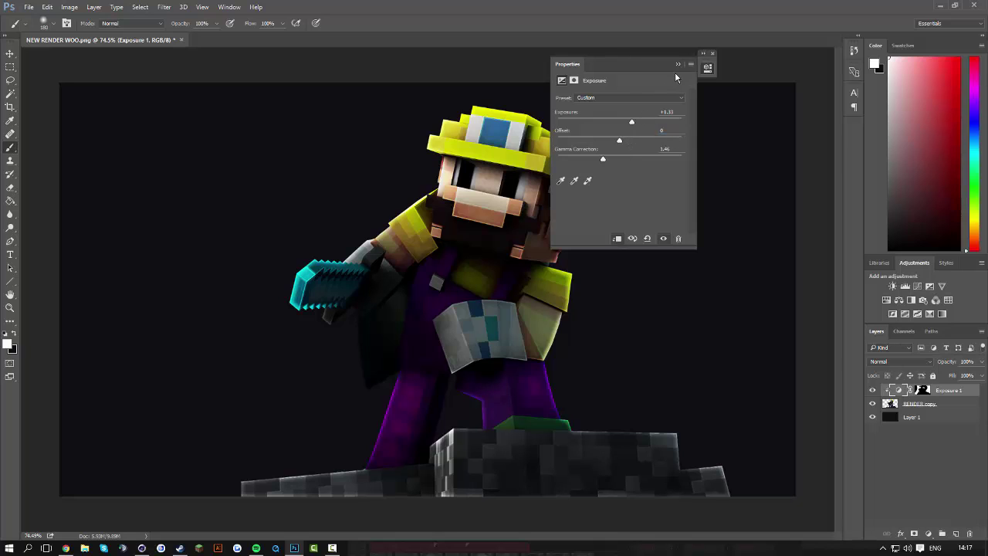
{"action": "left_click", "coordinate": [710, 51]}
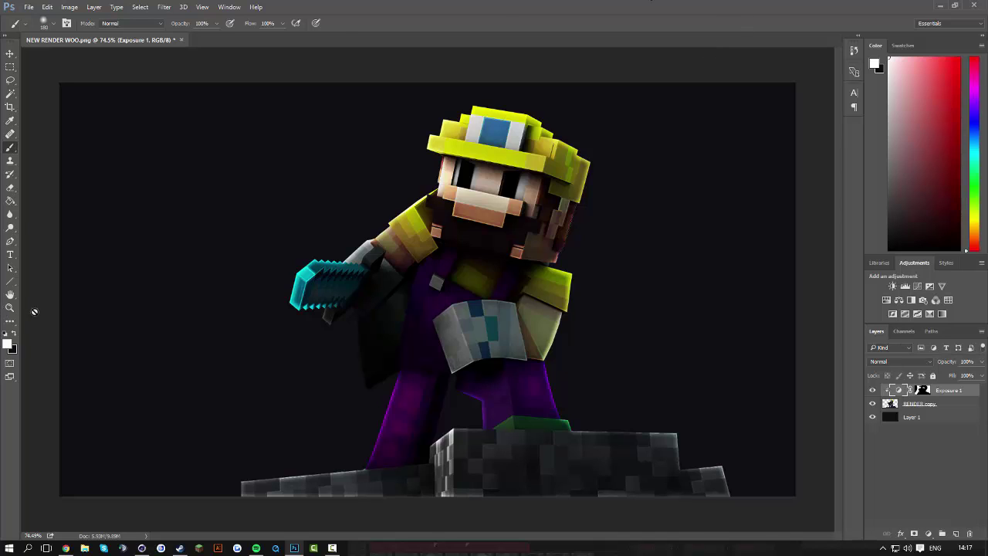
{"action": "left_click", "coordinate": [10, 307]}
{"action": "left_click_drag", "start_coordinate": [582, 219], "coordinate": [634, 211]}
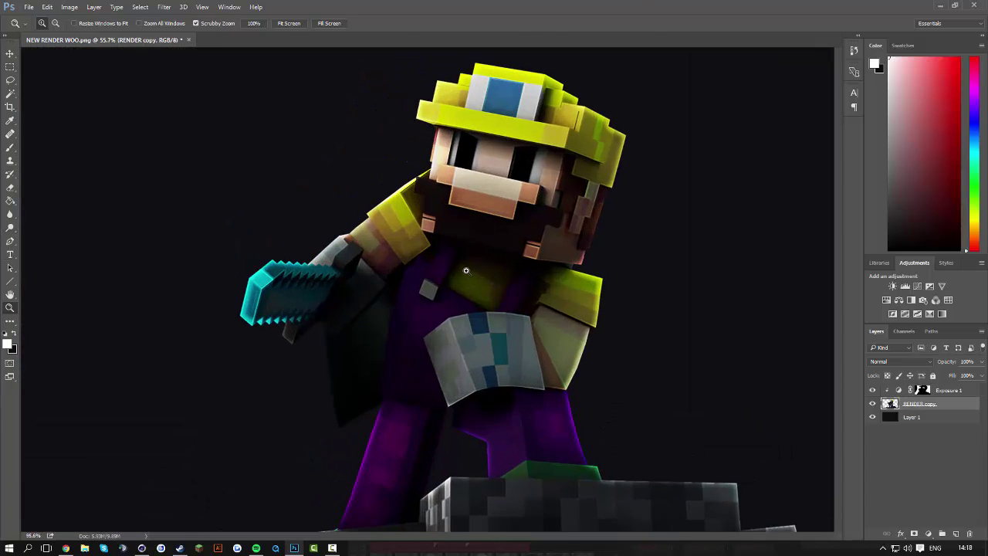
{"action": "left_click_drag", "start_coordinate": [517, 272], "coordinate": [591, 278]}
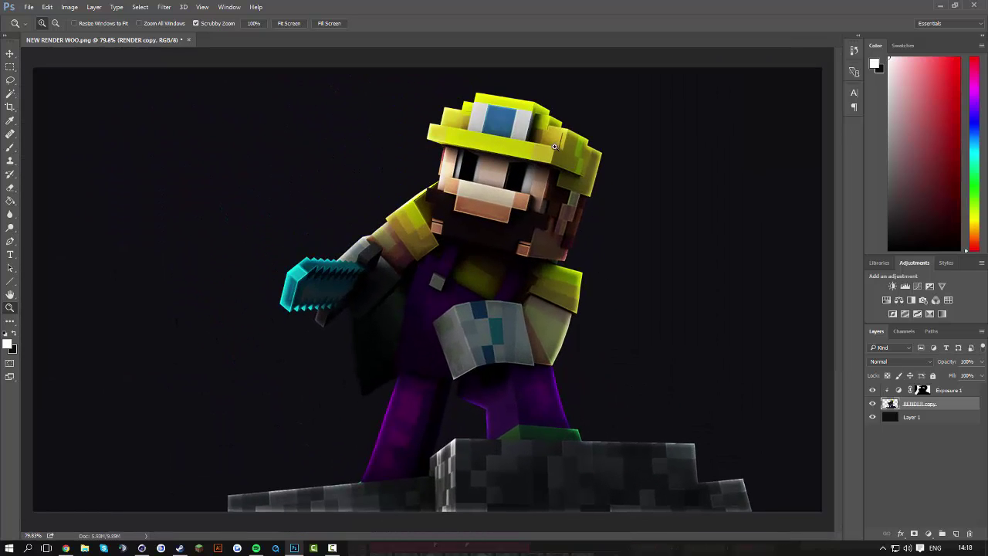
{"action": "left_click_drag", "start_coordinate": [516, 192], "coordinate": [498, 193]}
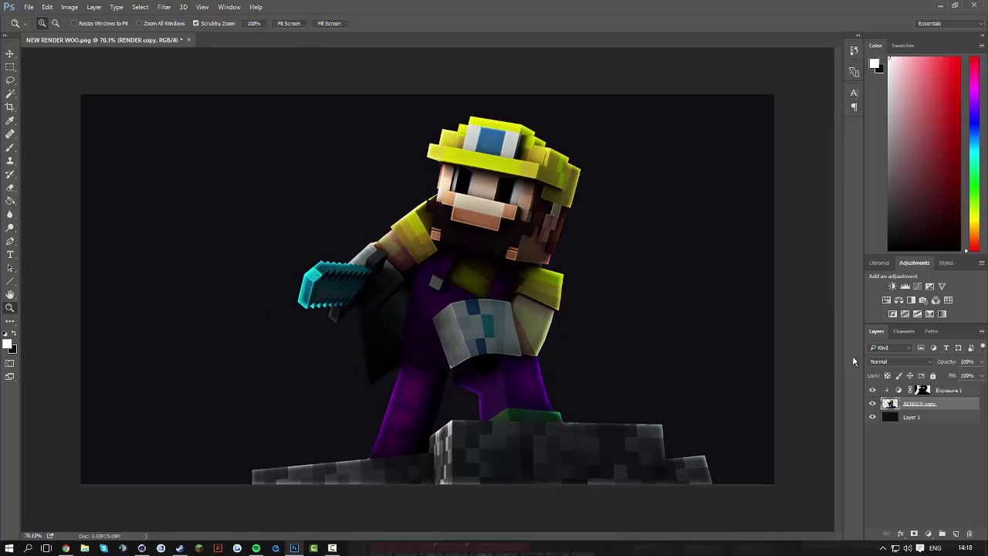
Merge Exposure 1 with RENDER copy, then open Filter > Liquify and cancel without changes
{"action": "right_click", "coordinate": [951, 395]}
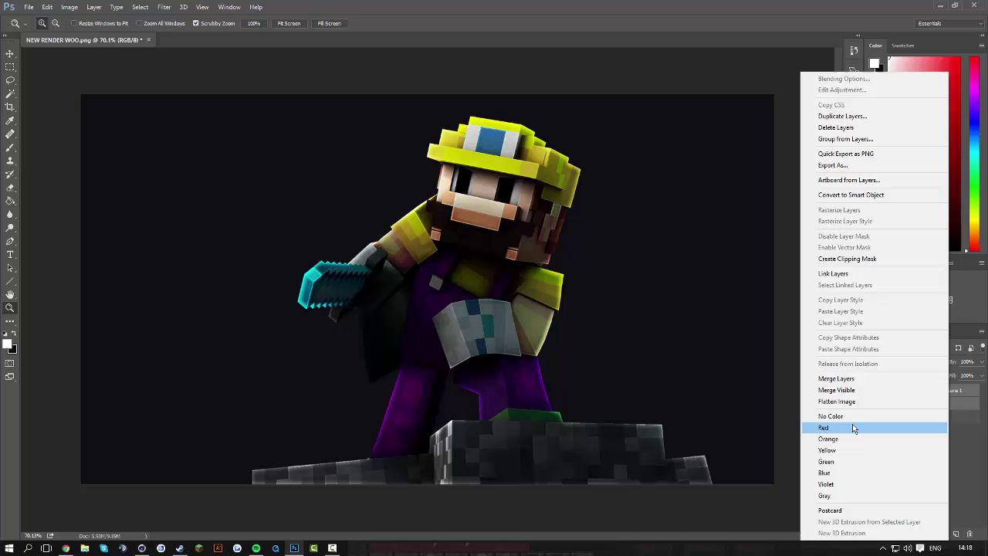
{"action": "left_click", "coordinate": [822, 379]}
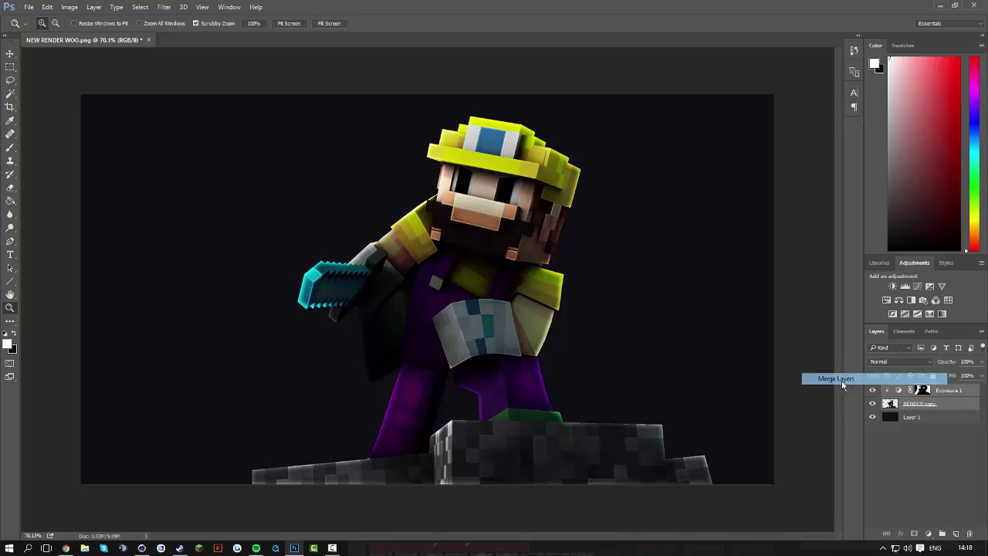
{"action": "left_click", "coordinate": [164, 7]}
{"action": "mouse_move", "coordinate": [175, 124]}
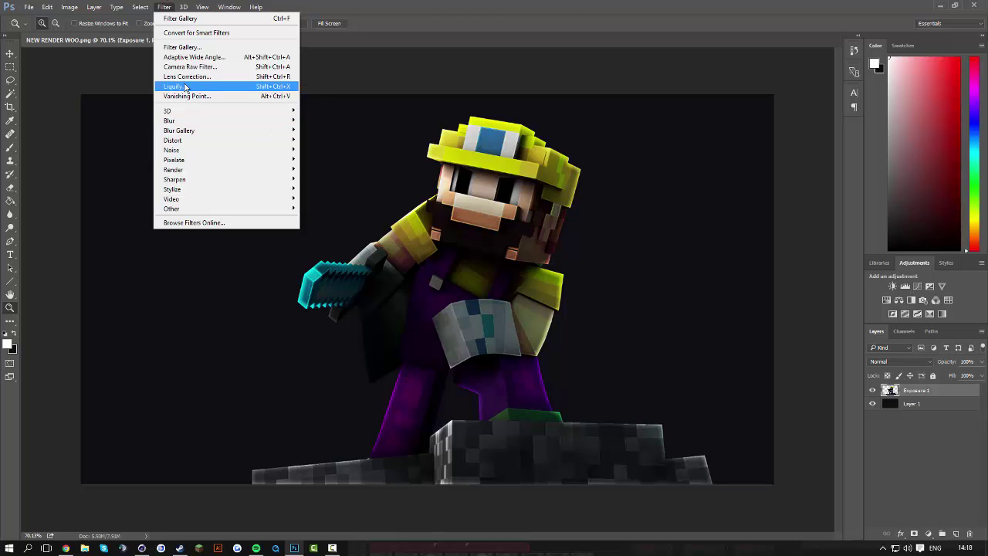
{"action": "left_click", "coordinate": [185, 87]}
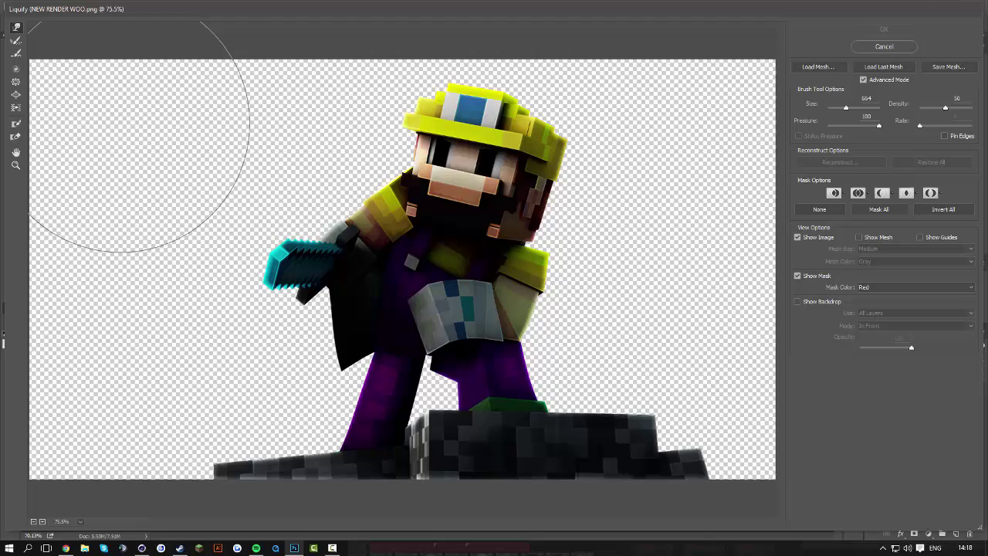
{"action": "left_click", "coordinate": [882, 47]}
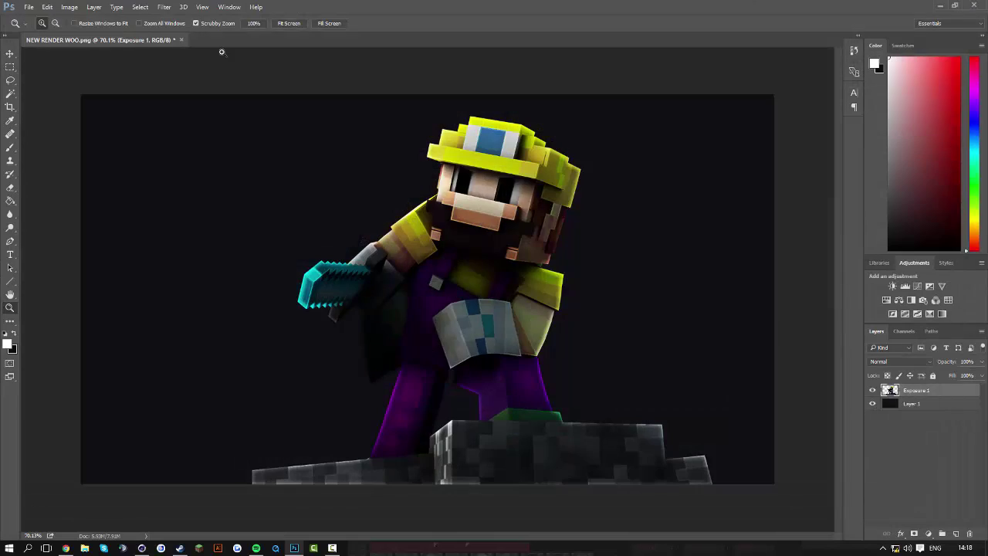
Reopen Liquify on the merged render and test Forward Warp strokes at brush size 1318, undoing each
{"action": "left_click", "coordinate": [164, 7]}
{"action": "left_click", "coordinate": [182, 88]}
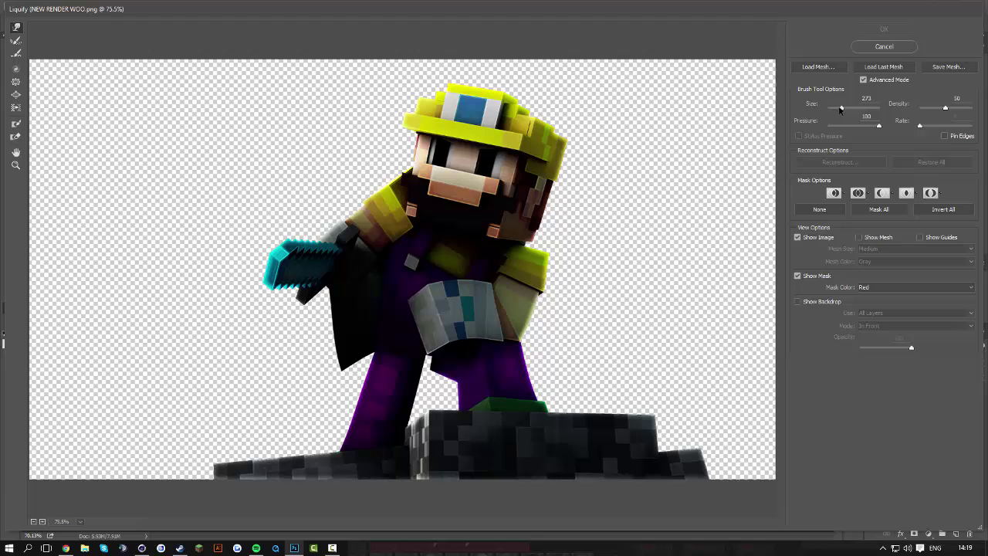
{"action": "left_click_drag", "start_coordinate": [841, 108], "coordinate": [836, 111]}
{"action": "left_click_drag", "start_coordinate": [342, 335], "coordinate": [308, 353]}
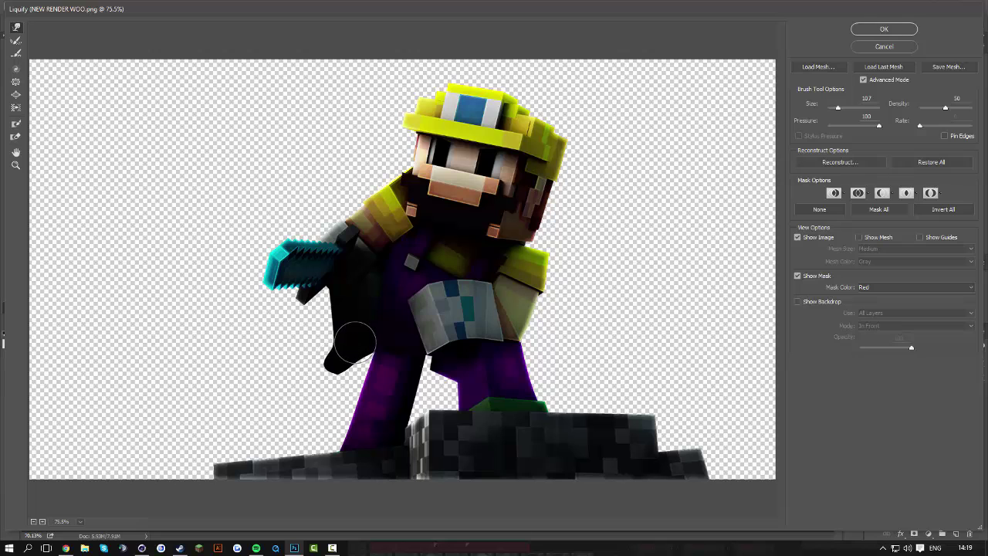
{"action": "key", "text": "ctrl+z"}
{"action": "left_click_drag", "start_coordinate": [839, 108], "coordinate": [850, 107]}
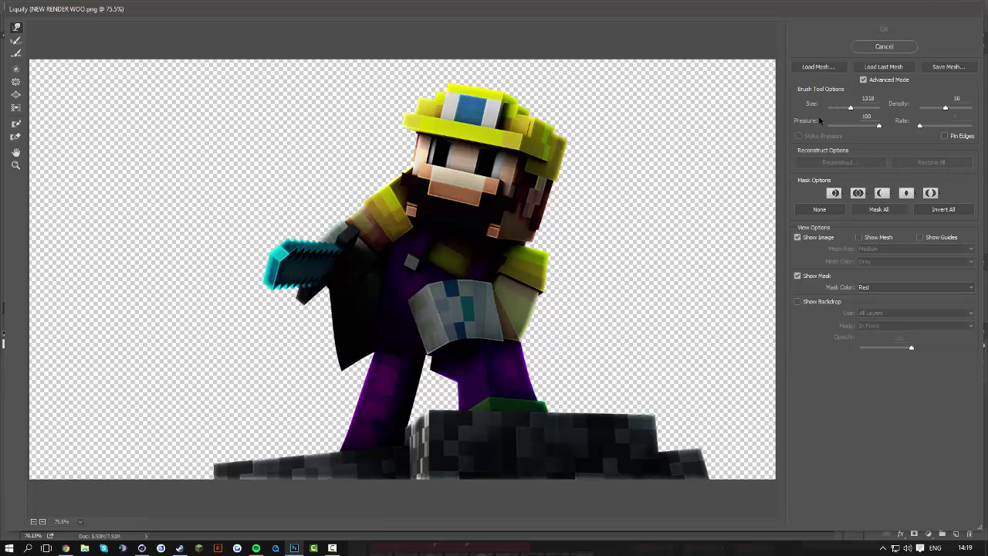
{"action": "left_click_drag", "start_coordinate": [457, 275], "coordinate": [102, 226]}
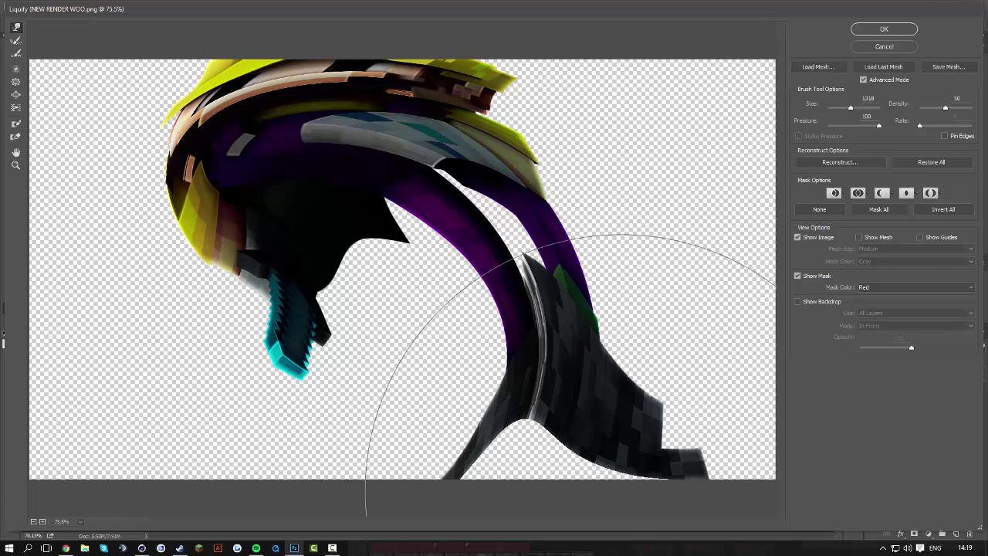
{"action": "key", "text": "ctrl+z"}
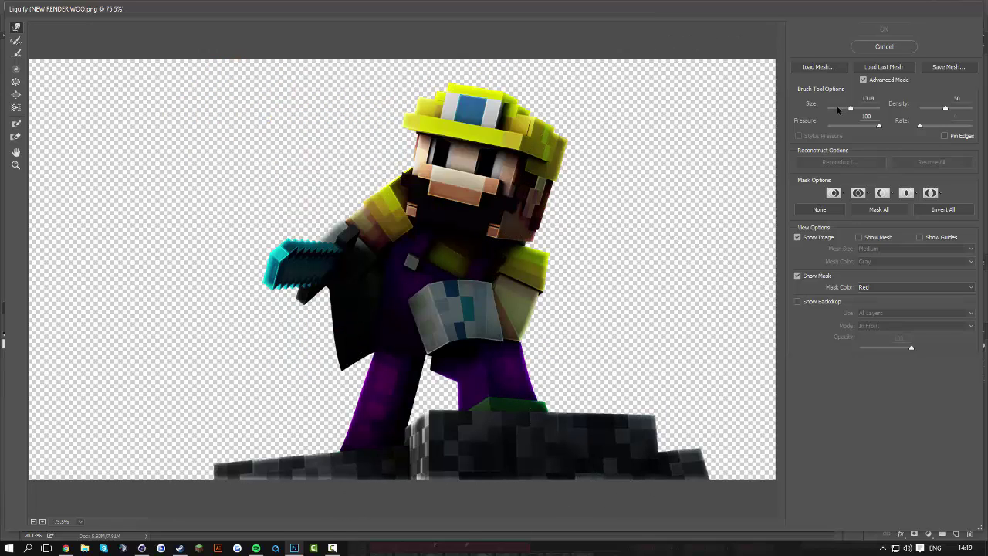
Push the cape's lower tail and left edge into ragged pointed wisps, then apply Liquify
{"action": "mouse_move", "coordinate": [362, 356]}
{"action": "left_mouse_down"}
{"action": "mouse_move", "coordinate": [322, 364]}
{"action": "mouse_move", "coordinate": [318, 379]}
{"action": "mouse_move", "coordinate": [343, 353]}
{"action": "mouse_move", "coordinate": [338, 372]}
{"action": "mouse_move", "coordinate": [322, 376]}
{"action": "mouse_move", "coordinate": [326, 390]}
{"action": "mouse_move", "coordinate": [299, 393]}
{"action": "mouse_move", "coordinate": [298, 370]}
{"action": "mouse_move", "coordinate": [344, 354]}
{"action": "mouse_move", "coordinate": [299, 396]}
{"action": "mouse_move", "coordinate": [321, 389]}
{"action": "mouse_move", "coordinate": [341, 356]}
{"action": "mouse_move", "coordinate": [328, 377]}
{"action": "mouse_move", "coordinate": [306, 377]}
{"action": "mouse_move", "coordinate": [308, 404]}
{"action": "mouse_move", "coordinate": [345, 361]}
{"action": "mouse_move", "coordinate": [305, 397]}
{"action": "left_mouse_up"}
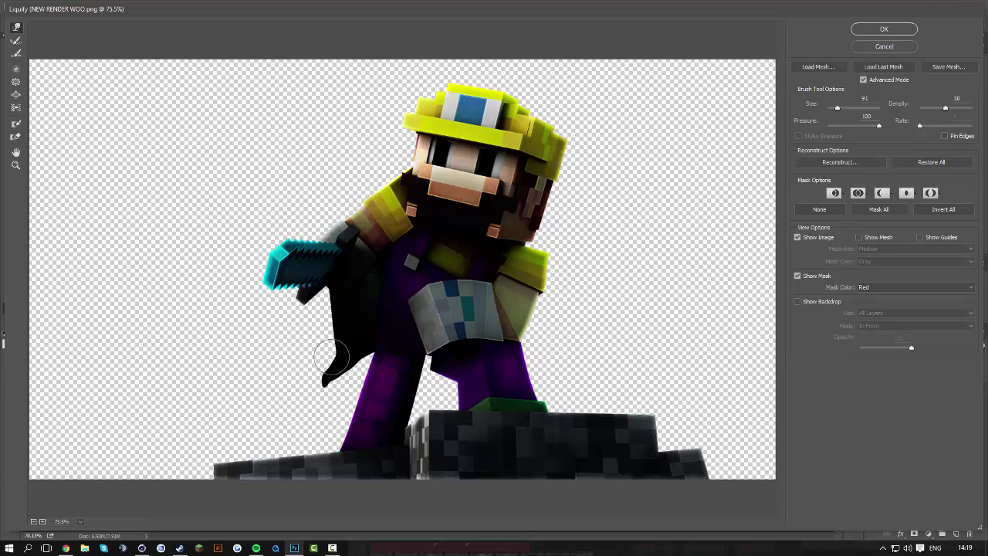
{"action": "mouse_move", "coordinate": [333, 336]}
{"action": "left_mouse_down"}
{"action": "mouse_move", "coordinate": [302, 341]}
{"action": "mouse_move", "coordinate": [333, 316]}
{"action": "mouse_move", "coordinate": [313, 324]}
{"action": "mouse_move", "coordinate": [337, 354]}
{"action": "mouse_move", "coordinate": [315, 344]}
{"action": "mouse_move", "coordinate": [315, 357]}
{"action": "mouse_move", "coordinate": [305, 352]}
{"action": "mouse_move", "coordinate": [319, 348]}
{"action": "mouse_move", "coordinate": [307, 335]}
{"action": "mouse_move", "coordinate": [319, 362]}
{"action": "mouse_move", "coordinate": [313, 343]}
{"action": "mouse_move", "coordinate": [303, 353]}
{"action": "mouse_move", "coordinate": [317, 335]}
{"action": "mouse_move", "coordinate": [321, 352]}
{"action": "mouse_move", "coordinate": [313, 346]}
{"action": "mouse_move", "coordinate": [307, 360]}
{"action": "mouse_move", "coordinate": [331, 353]}
{"action": "mouse_move", "coordinate": [318, 347]}
{"action": "mouse_move", "coordinate": [324, 380]}
{"action": "mouse_move", "coordinate": [312, 372]}
{"action": "mouse_move", "coordinate": [311, 382]}
{"action": "mouse_move", "coordinate": [289, 381]}
{"action": "mouse_move", "coordinate": [297, 364]}
{"action": "mouse_move", "coordinate": [311, 377]}
{"action": "mouse_move", "coordinate": [322, 371]}
{"action": "mouse_move", "coordinate": [300, 389]}
{"action": "mouse_move", "coordinate": [312, 399]}
{"action": "mouse_move", "coordinate": [326, 386]}
{"action": "mouse_move", "coordinate": [313, 400]}
{"action": "mouse_move", "coordinate": [301, 385]}
{"action": "mouse_move", "coordinate": [292, 400]}
{"action": "mouse_move", "coordinate": [307, 374]}
{"action": "mouse_move", "coordinate": [316, 387]}
{"action": "mouse_move", "coordinate": [309, 381]}
{"action": "mouse_move", "coordinate": [310, 394]}
{"action": "mouse_move", "coordinate": [298, 347]}
{"action": "mouse_move", "coordinate": [322, 303]}
{"action": "left_mouse_up"}
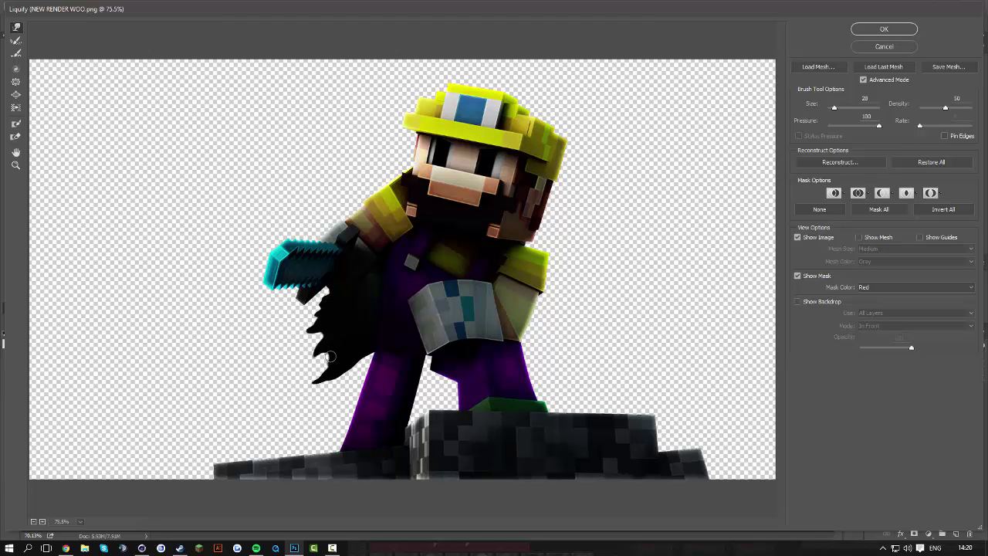
{"action": "left_click_drag", "start_coordinate": [330, 356], "coordinate": [312, 359]}
{"action": "key", "text": "Return"}
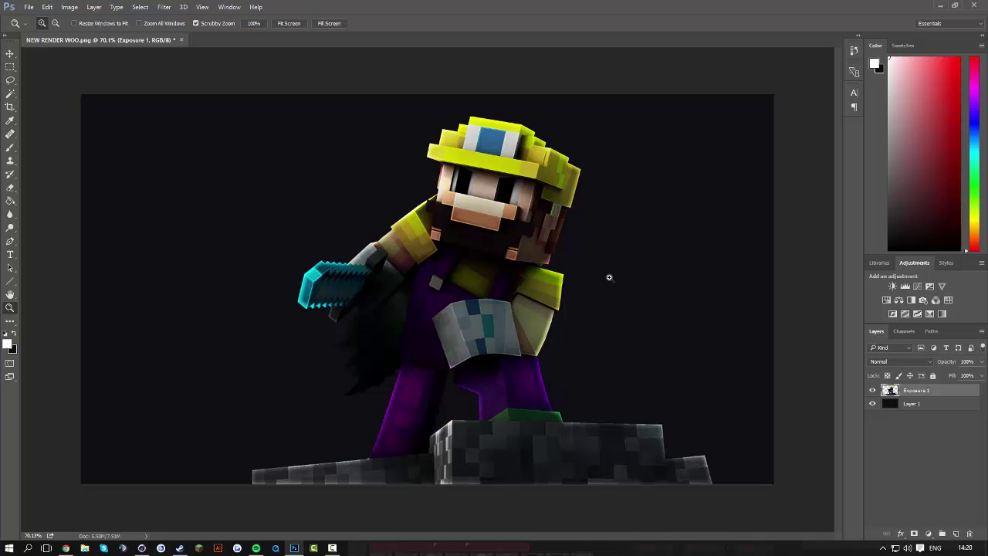
Select the Smudge Tool with a small brush size and raise its Strength to 60%
{"action": "left_click", "coordinate": [10, 187]}
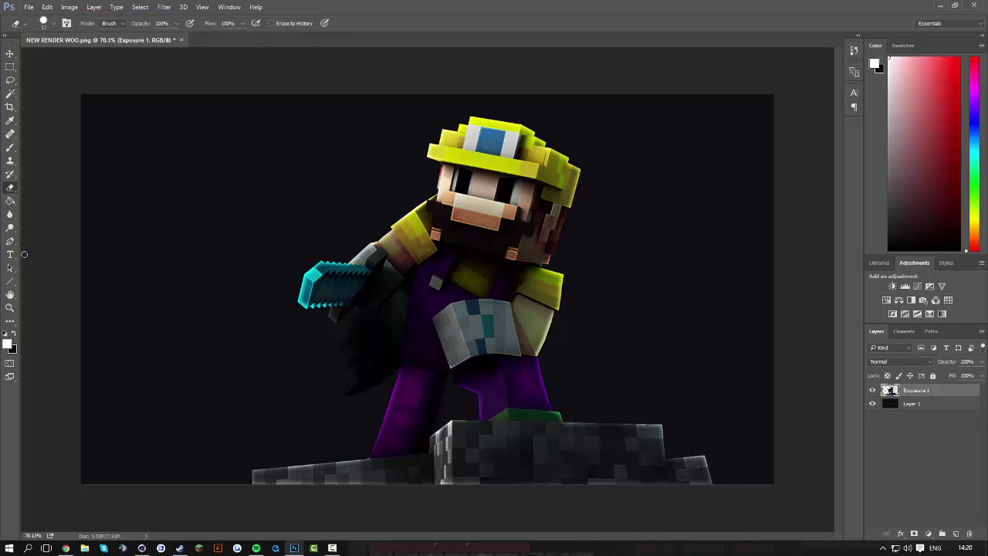
{"action": "left_click", "coordinate": [10, 214]}
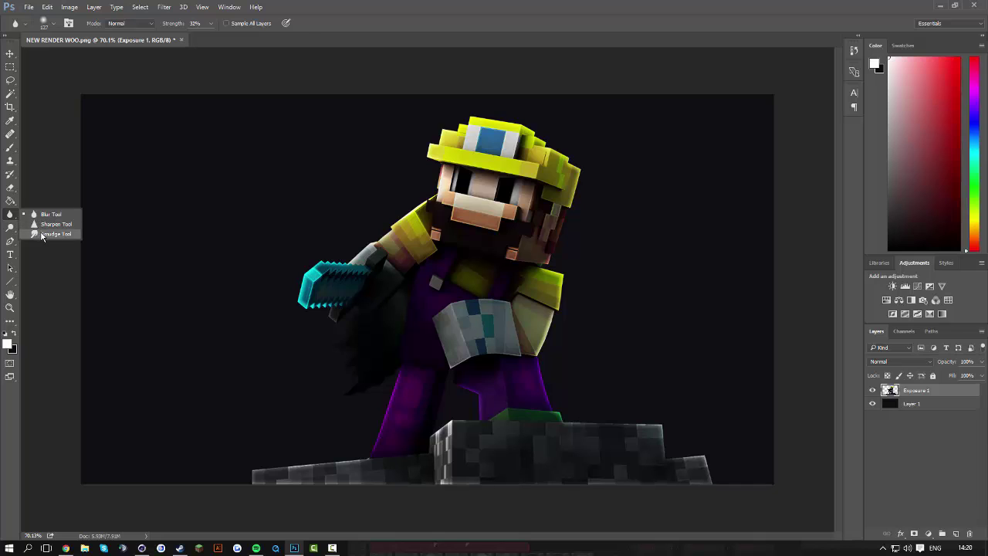
{"action": "left_click", "coordinate": [42, 233]}
{"action": "left_click", "coordinate": [53, 25]}
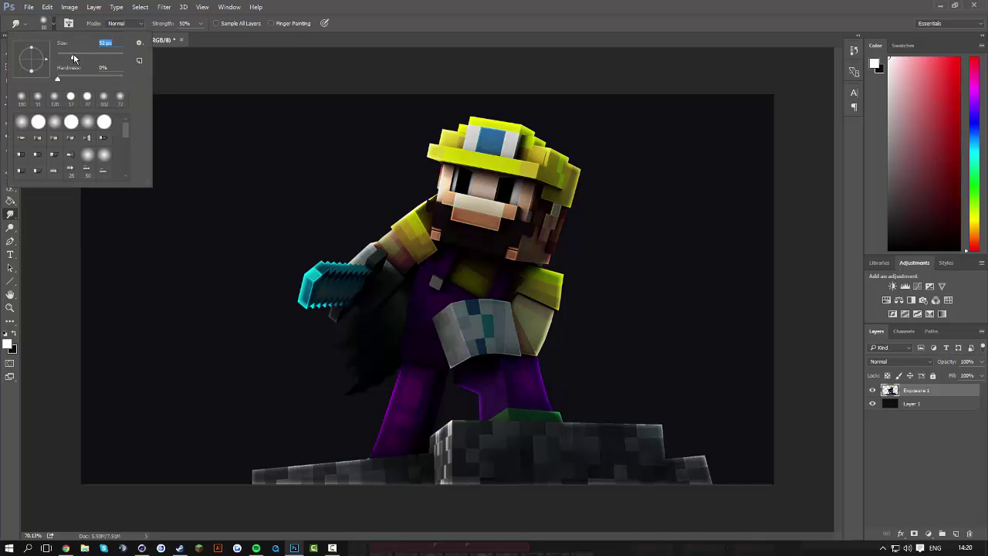
{"action": "left_click", "coordinate": [340, 346]}
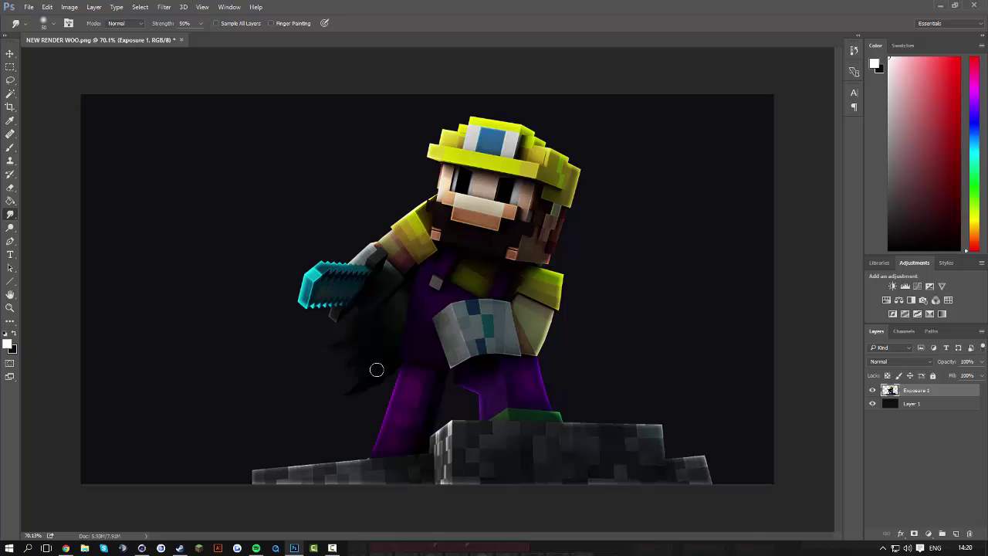
{"action": "left_click", "coordinate": [53, 24]}
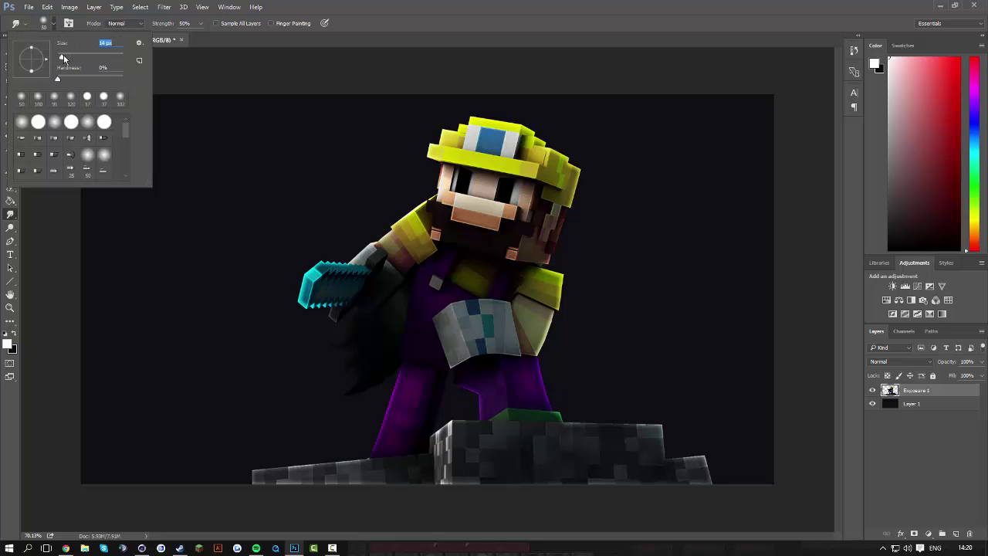
{"action": "left_click", "coordinate": [168, 25]}
{"action": "left_click_drag", "start_coordinate": [162, 30], "coordinate": [175, 37]}
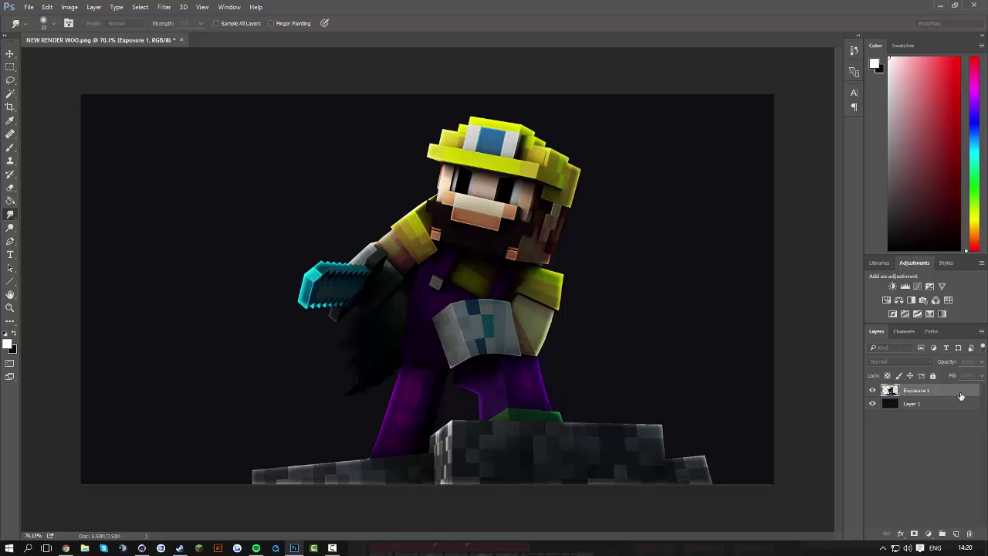
On a new layer, paint a soft white stroke over the diamond sword
{"action": "key", "text": "ctrl+shift+alt+n"}
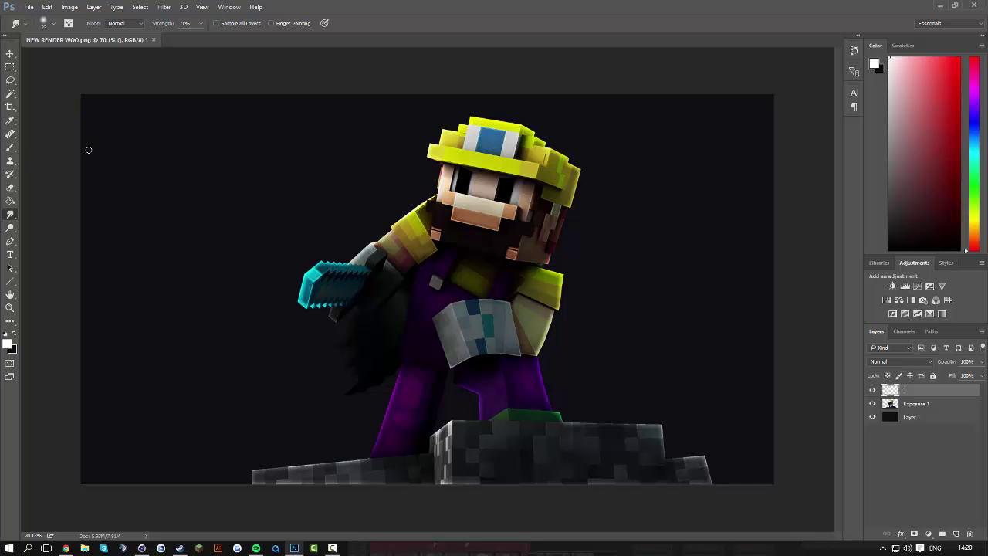
{"action": "left_click", "coordinate": [10, 146]}
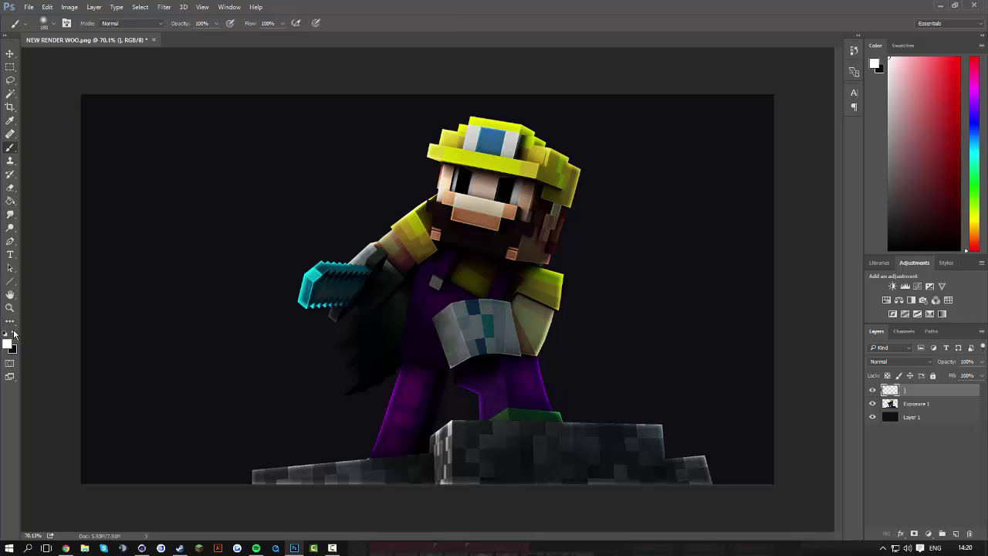
{"action": "left_click_drag", "start_coordinate": [340, 297], "coordinate": [337, 274]}
{"action": "key", "text": "super"}
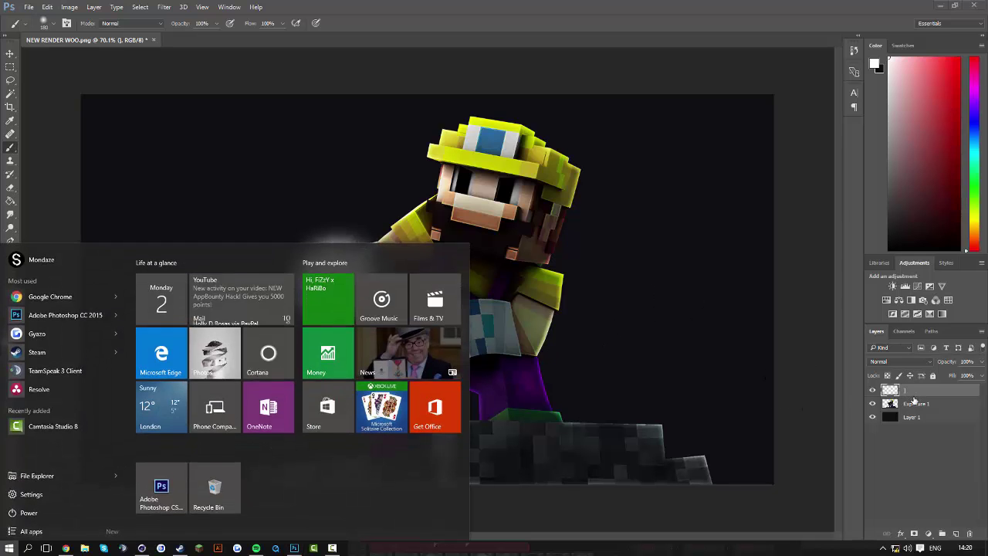
{"action": "key", "text": "super"}
Clip the sword glow layer to the render, set it to Overlay, and add Layer 2 above
{"action": "left_click", "coordinate": [920, 395], "text": "alt"}
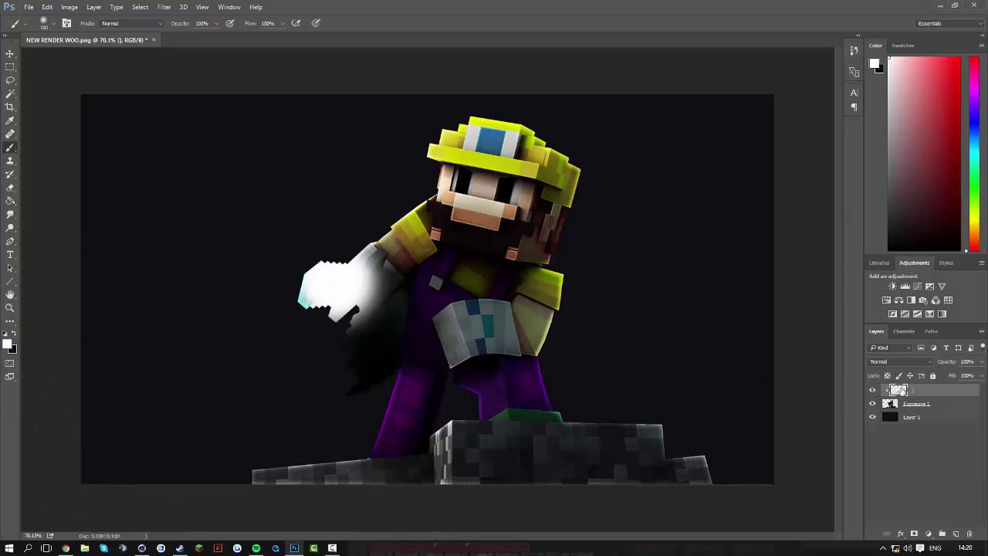
{"action": "left_click", "coordinate": [887, 362]}
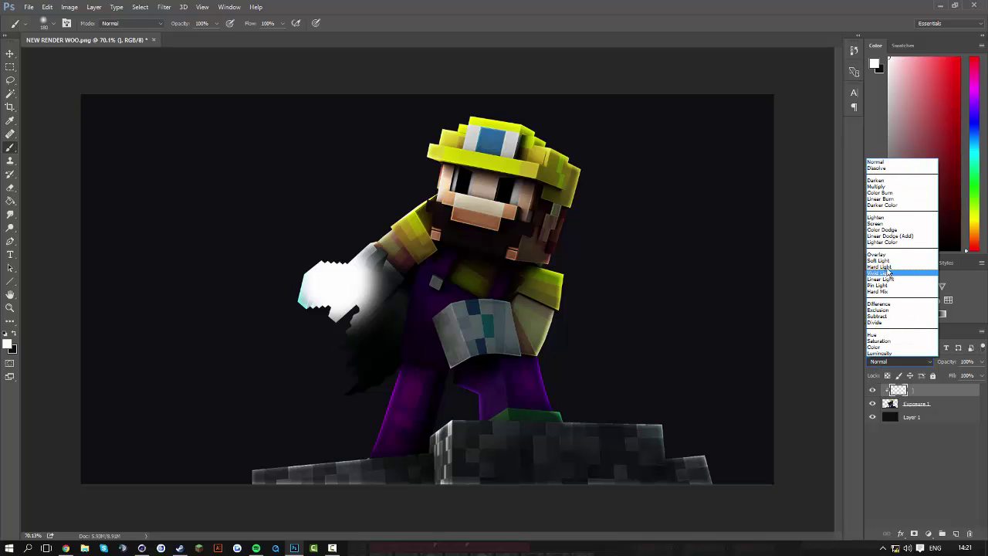
{"action": "left_click", "coordinate": [889, 259]}
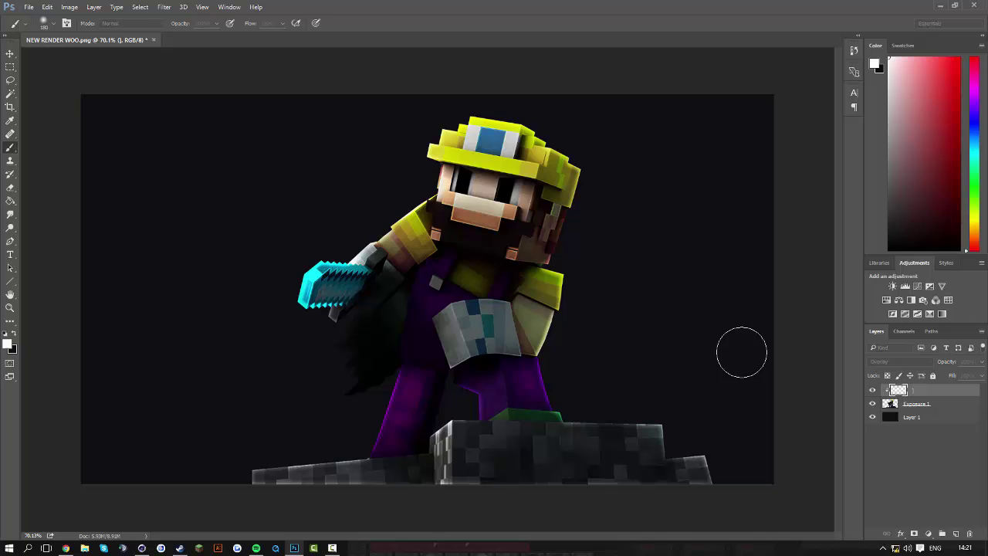
{"action": "key", "text": "ctrl+shift+alt+n"}
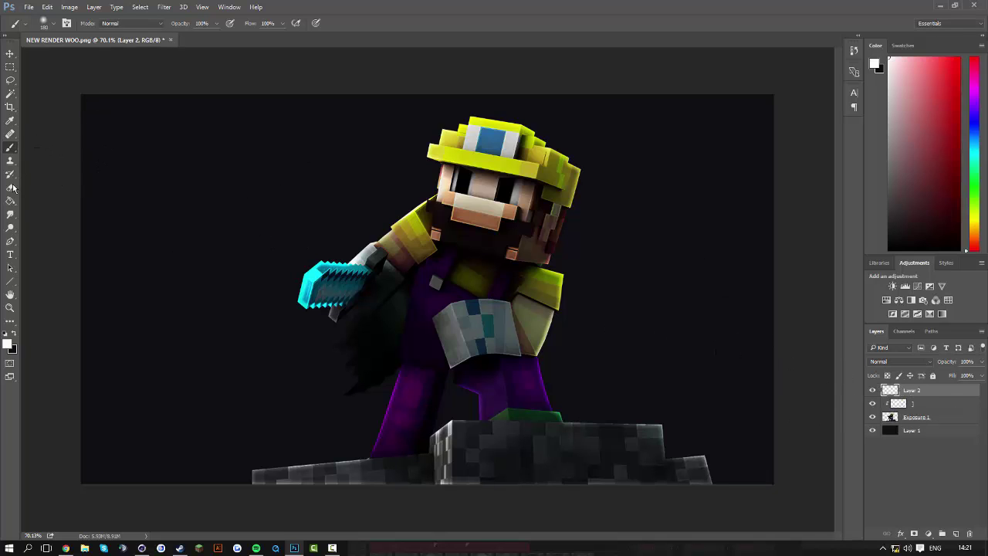
Brush a white glow over the sword at 23% opacity, trying Lens Blur but cancelling it
{"action": "left_click_drag", "start_coordinate": [313, 294], "coordinate": [339, 279]}
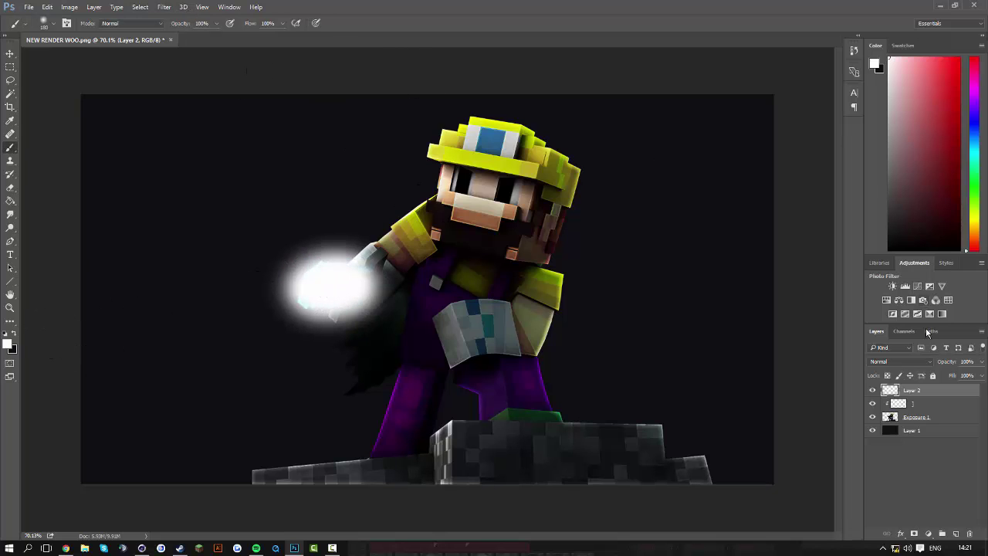
{"action": "left_click_drag", "start_coordinate": [951, 363], "coordinate": [949, 366]}
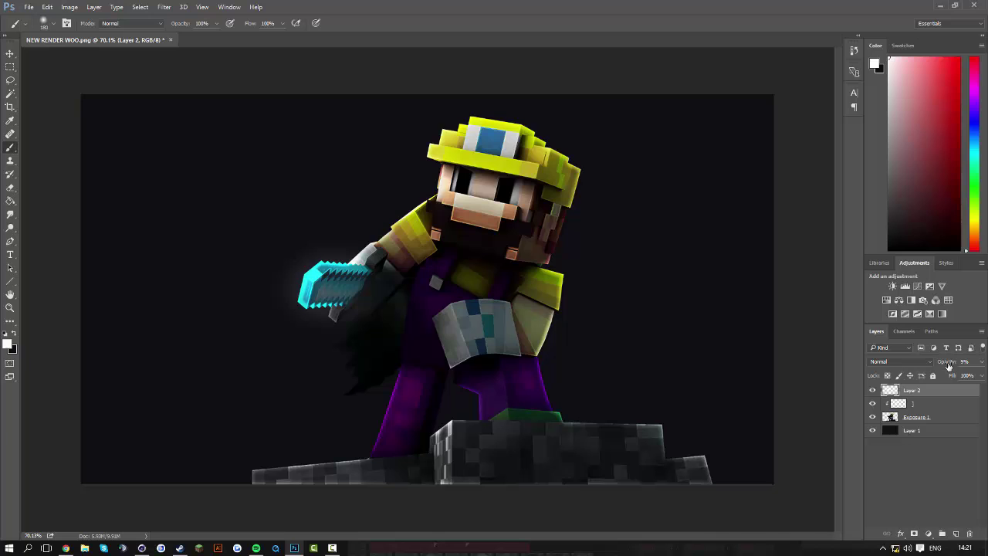
{"action": "left_click", "coordinate": [164, 7]}
{"action": "mouse_move", "coordinate": [171, 122]}
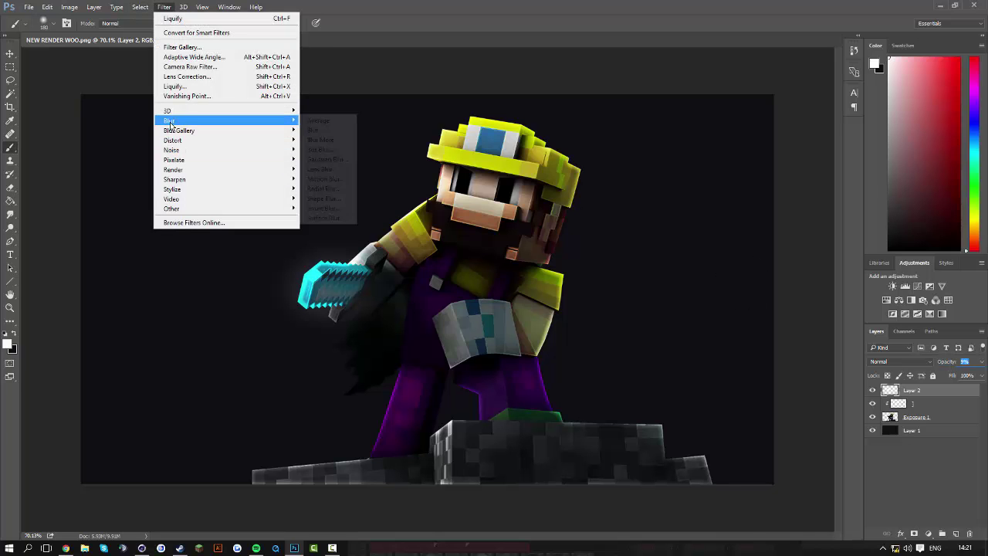
{"action": "left_click", "coordinate": [332, 167]}
{"action": "left_click", "coordinate": [903, 49]}
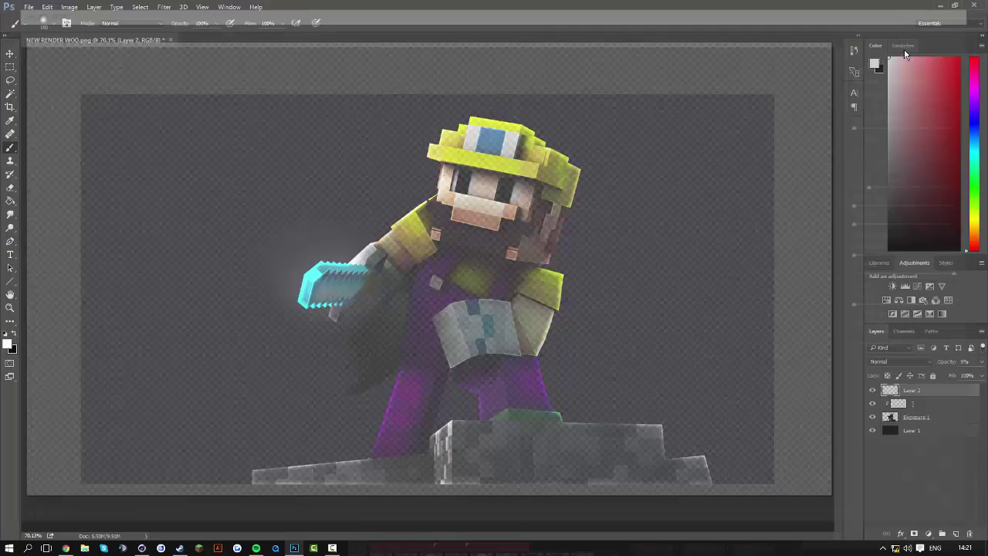
Soften the sword glow with a Gaussian Blur of radius 7.6 pixels
{"action": "left_click", "coordinate": [166, 7]}
{"action": "mouse_move", "coordinate": [182, 121]}
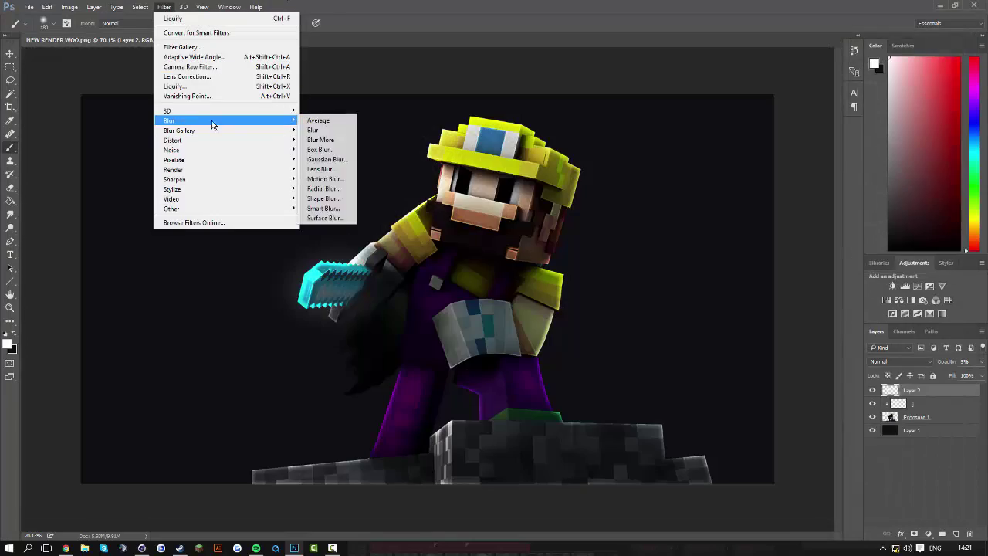
{"action": "left_click", "coordinate": [332, 159]}
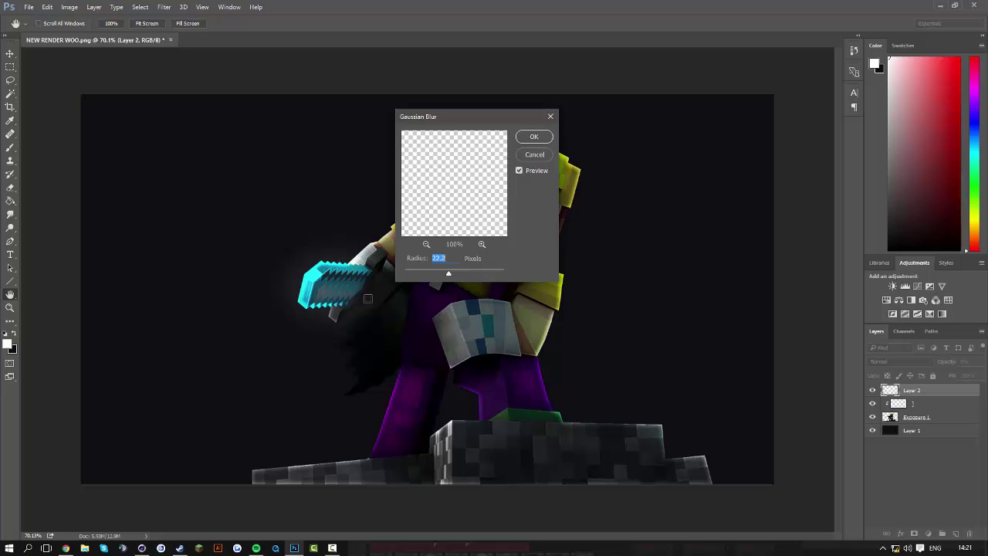
{"action": "mouse_move", "coordinate": [447, 273]}
{"action": "left_mouse_down"}
{"action": "mouse_move", "coordinate": [413, 278]}
{"action": "mouse_move", "coordinate": [450, 271]}
{"action": "left_mouse_up"}
{"action": "left_click", "coordinate": [528, 137]}
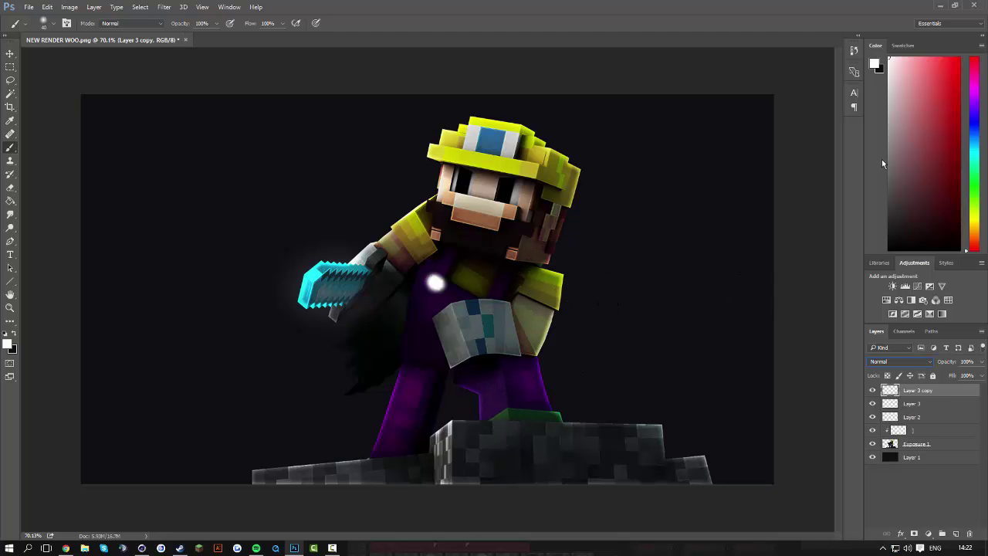
Lower the chest glow layer to 53% opacity and soften it with Gaussian Blur
{"action": "mouse_move", "coordinate": [953, 362]}
{"action": "left_mouse_down"}
{"action": "mouse_move", "coordinate": [932, 371]}
{"action": "mouse_move", "coordinate": [965, 363]}
{"action": "mouse_move", "coordinate": [948, 363]}
{"action": "left_mouse_up"}
{"action": "left_click", "coordinate": [164, 7]}
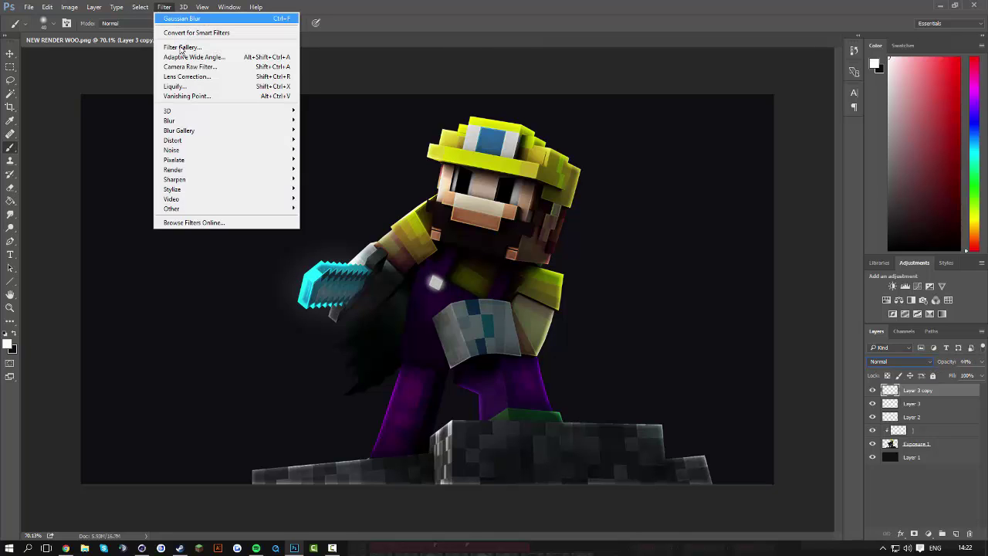
{"action": "mouse_move", "coordinate": [184, 122]}
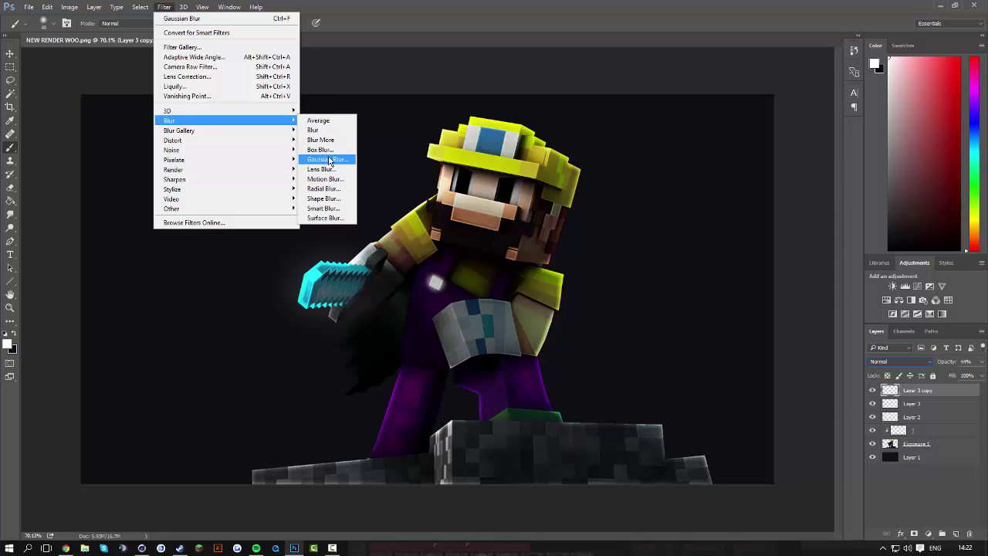
{"action": "left_click", "coordinate": [329, 159]}
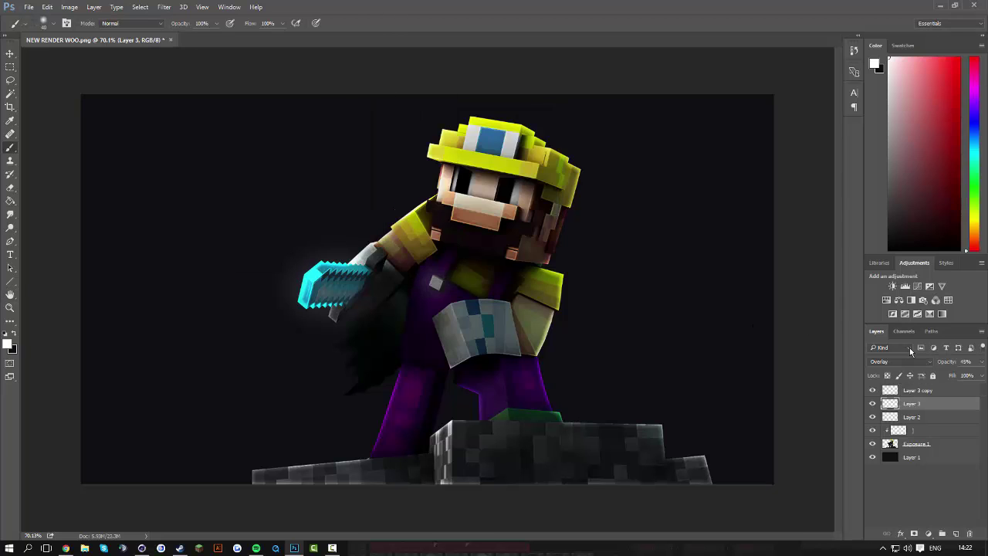
Paint white eye highlights on new Layer 4, set to Overlay at 46% opacity
{"action": "key", "text": "ctrl+shift+alt+n"}
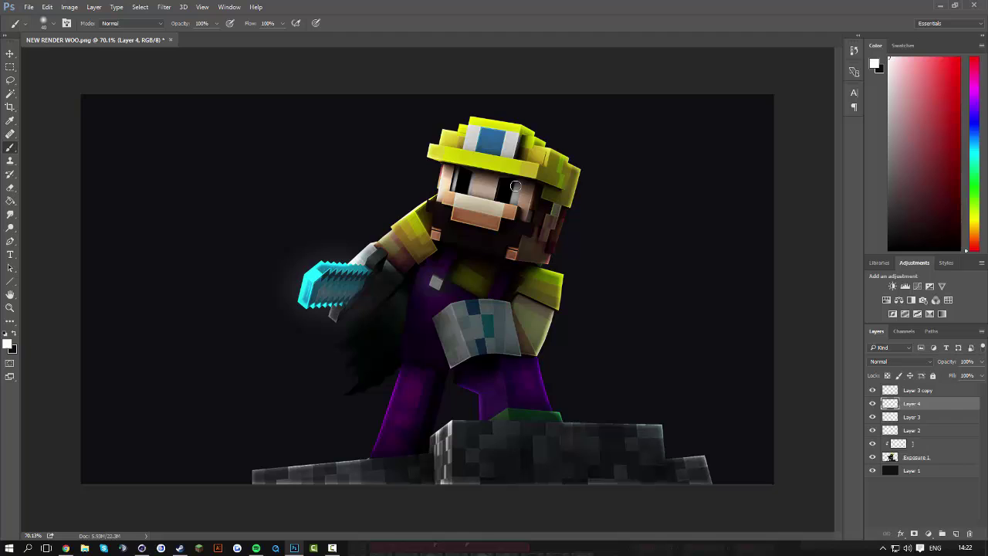
{"action": "mouse_move", "coordinate": [515, 185]}
{"action": "left_mouse_down"}
{"action": "mouse_move", "coordinate": [474, 179]}
{"action": "mouse_move", "coordinate": [469, 190]}
{"action": "mouse_move", "coordinate": [459, 173]}
{"action": "mouse_move", "coordinate": [453, 187]}
{"action": "mouse_move", "coordinate": [483, 176]}
{"action": "left_mouse_up"}
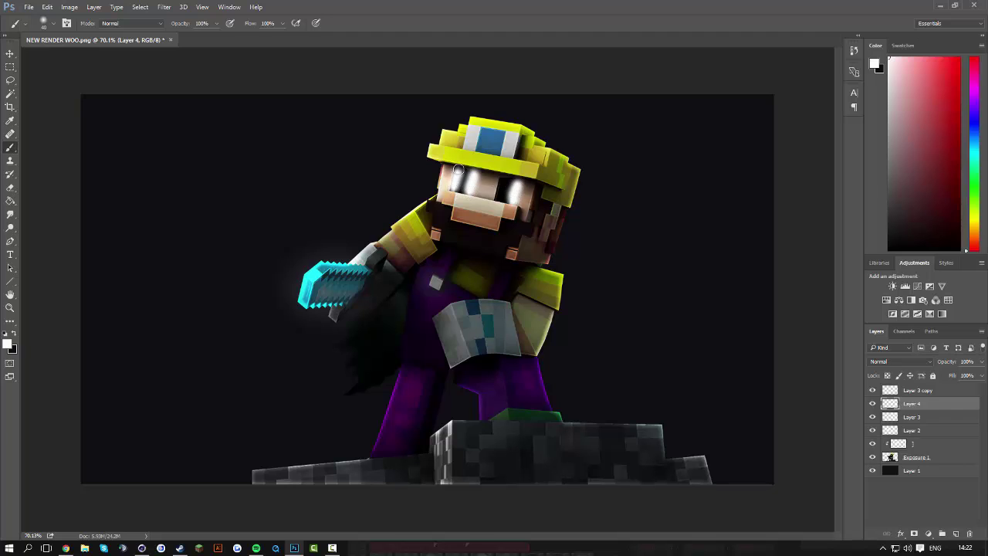
{"action": "left_click", "coordinate": [895, 361]}
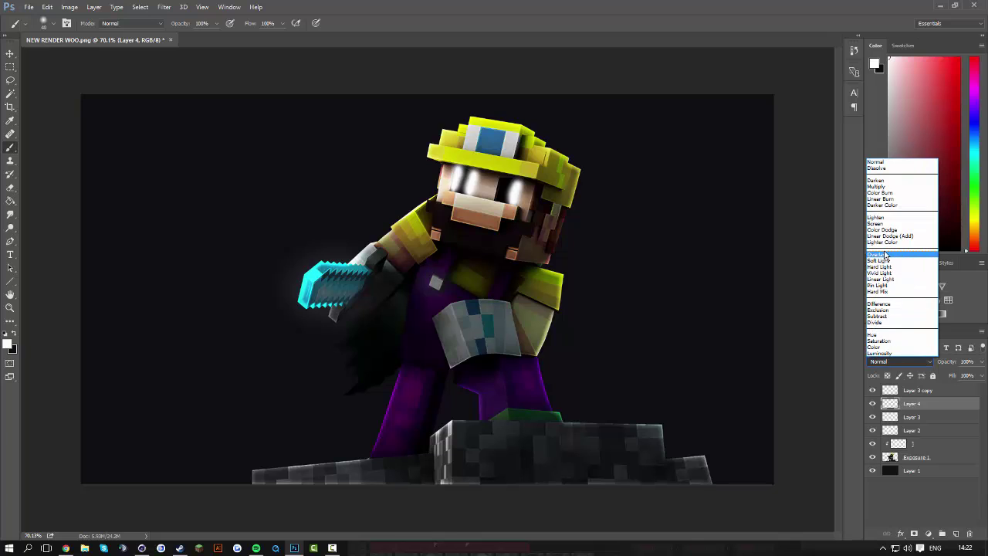
{"action": "left_click", "coordinate": [886, 254]}
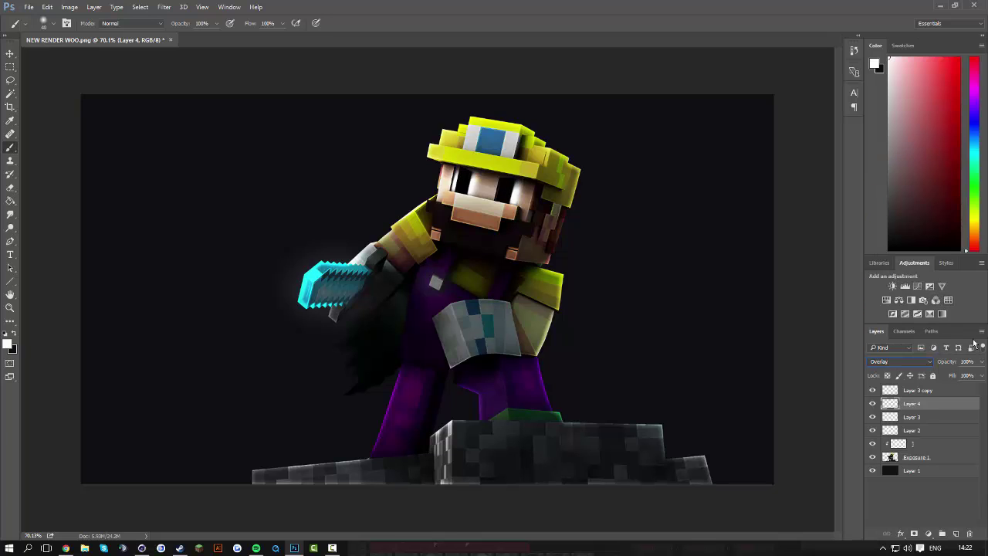
{"action": "left_click_drag", "start_coordinate": [947, 362], "coordinate": [919, 362]}
{"action": "key", "text": "e"}
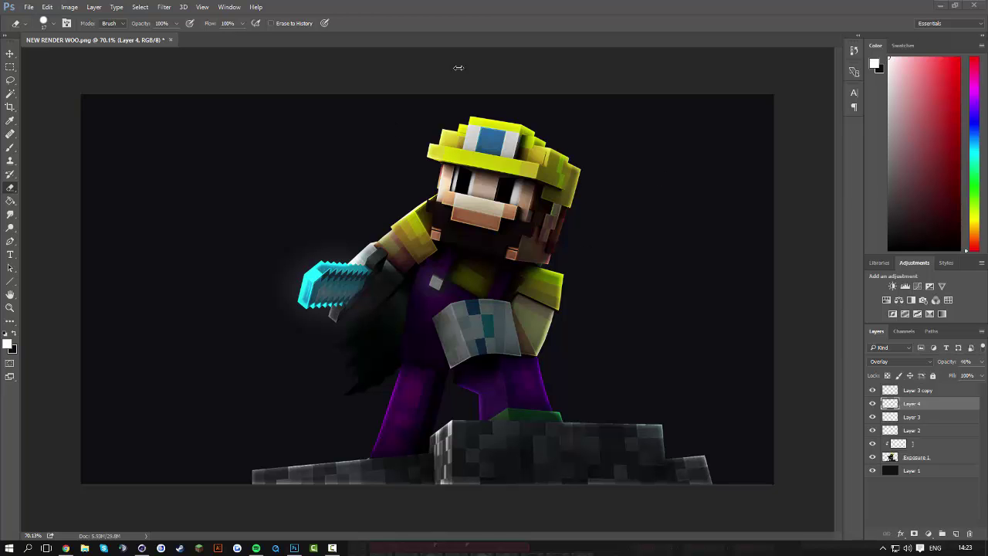
Place NEW RENDER WOO from the desktop as a layer, hide it, and move it to the top
{"action": "left_click_drag", "start_coordinate": [511, 22], "coordinate": [699, 22]}
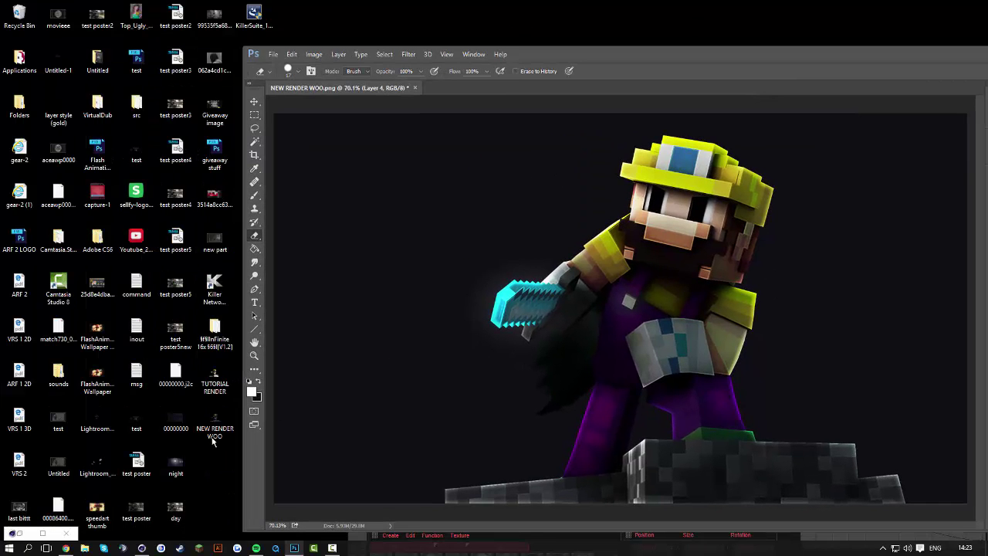
{"action": "left_click_drag", "start_coordinate": [214, 440], "coordinate": [386, 324]}
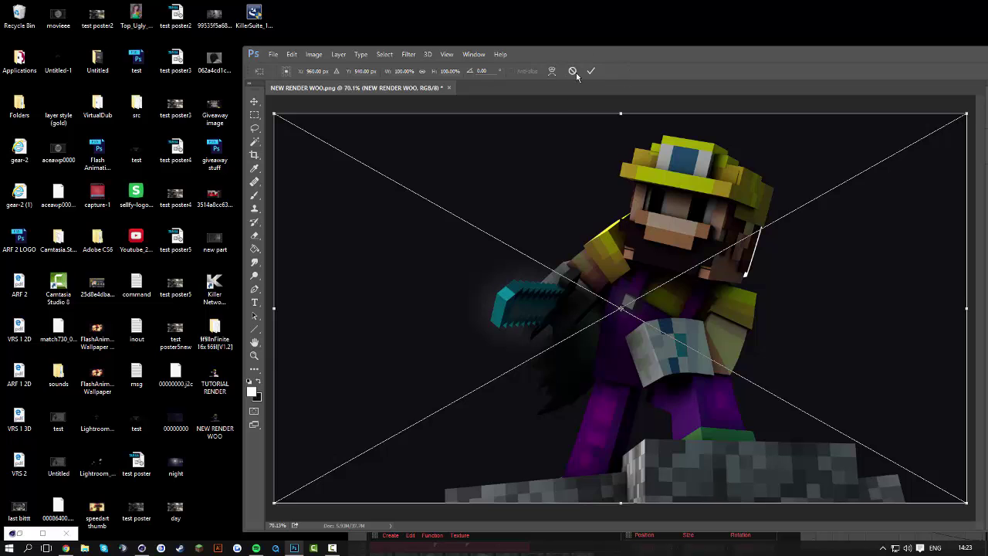
{"action": "double_click", "coordinate": [577, 54]}
{"action": "left_click_drag", "start_coordinate": [494, 216], "coordinate": [503, 213]}
{"action": "key", "text": "Return"}
{"action": "key", "text": "e"}
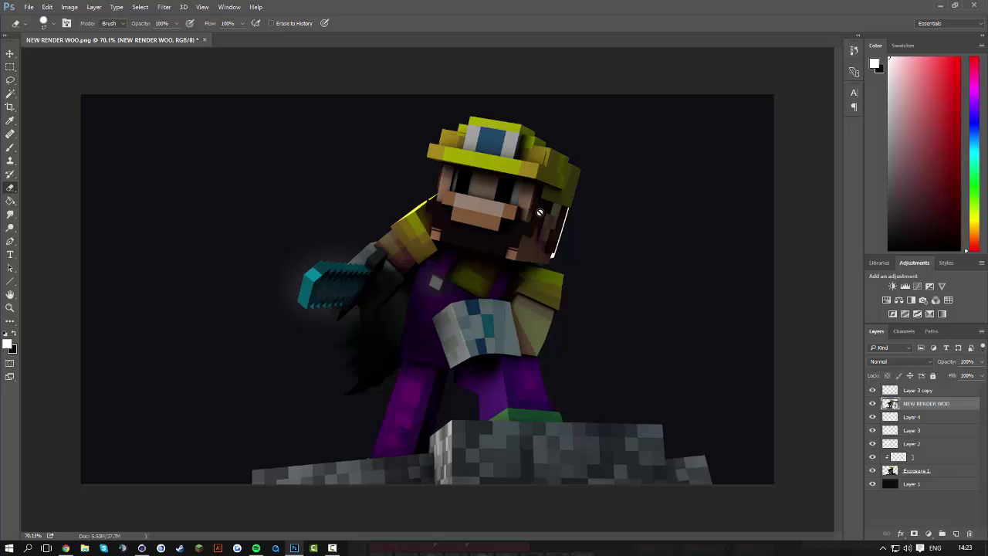
{"action": "left_click", "coordinate": [870, 404]}
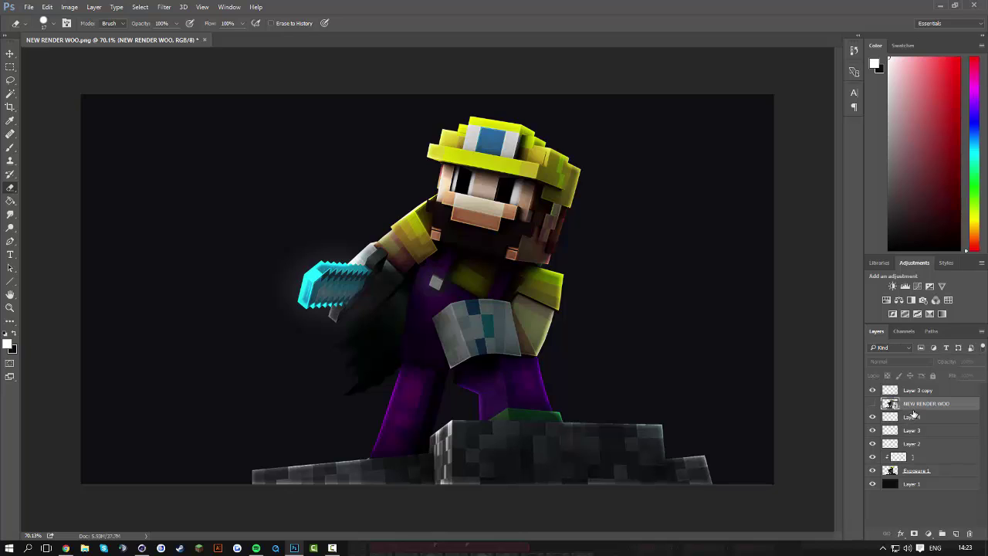
{"action": "left_click_drag", "start_coordinate": [913, 392], "coordinate": [915, 411]}
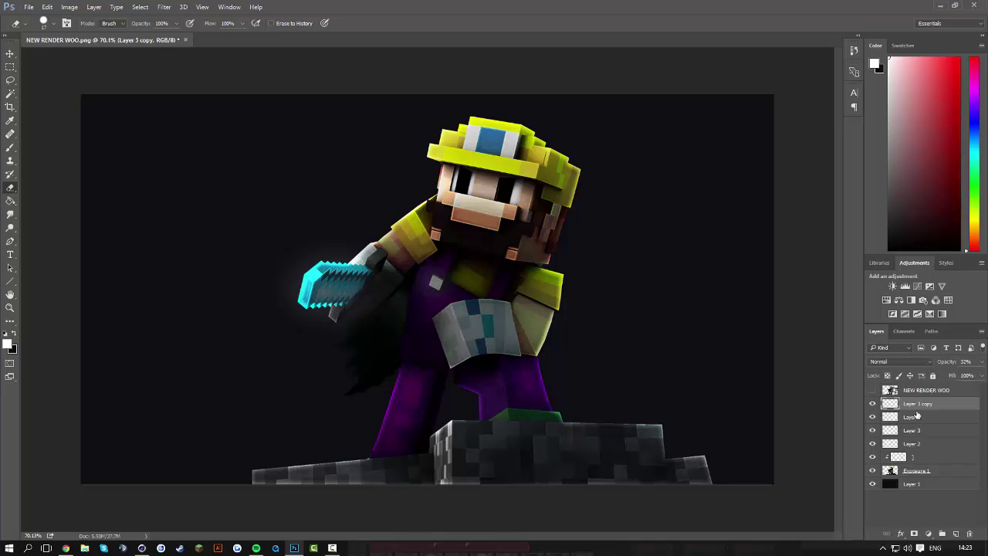
Merge the edited layers from Layer 3 copy down to Exposure 1 into one layer
{"action": "left_click", "coordinate": [935, 470], "text": "shift"}
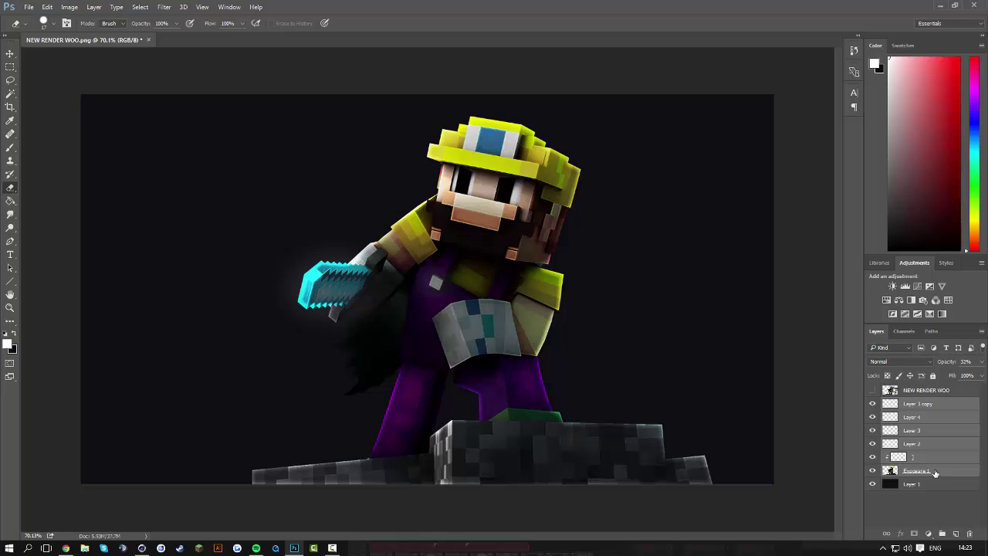
{"action": "right_click", "coordinate": [937, 471]}
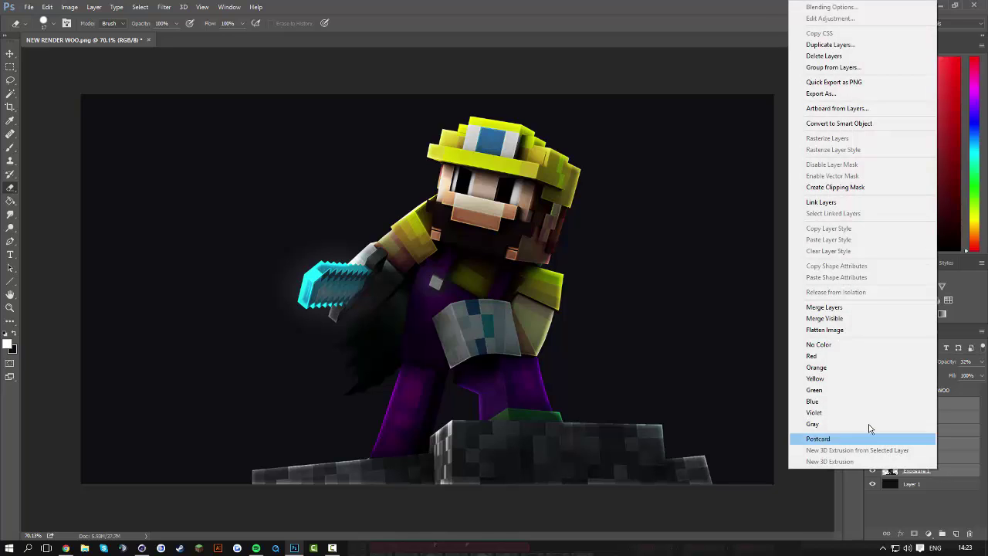
{"action": "left_click", "coordinate": [844, 308]}
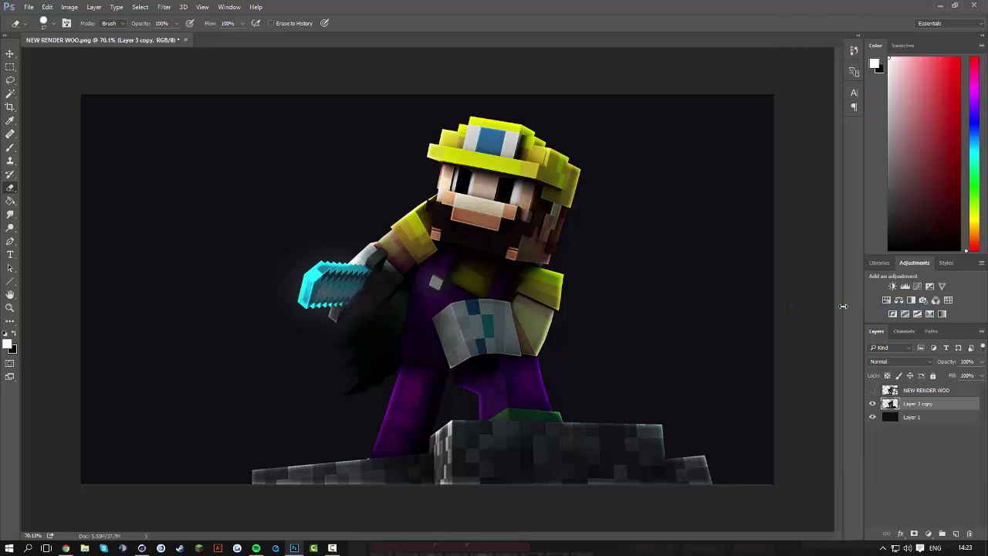
Toggle visibility between the merged render and NEW RENDER WOO to compare them
{"action": "left_click", "coordinate": [872, 404]}
{"action": "left_click", "coordinate": [873, 389]}
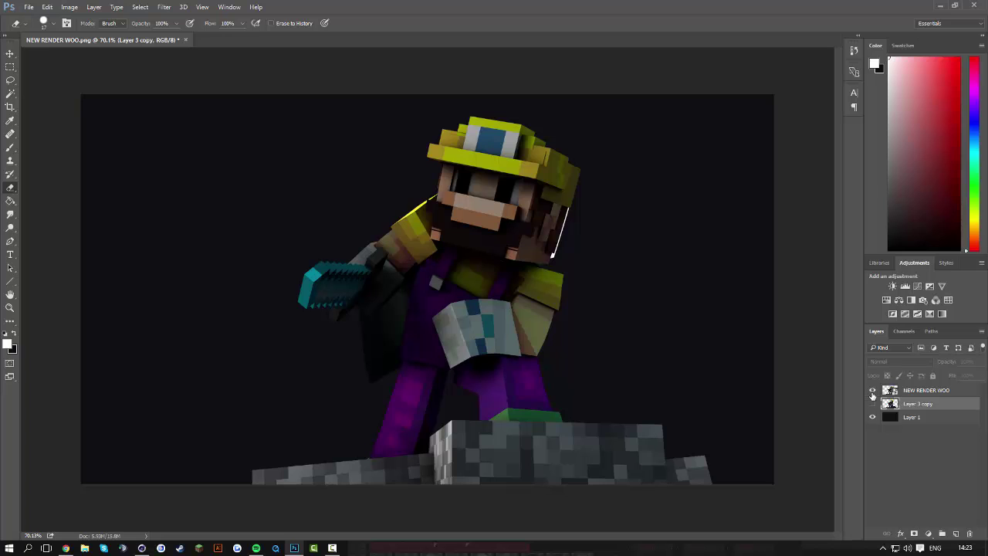
{"action": "left_click", "coordinate": [873, 390]}
{"action": "left_click", "coordinate": [873, 403]}
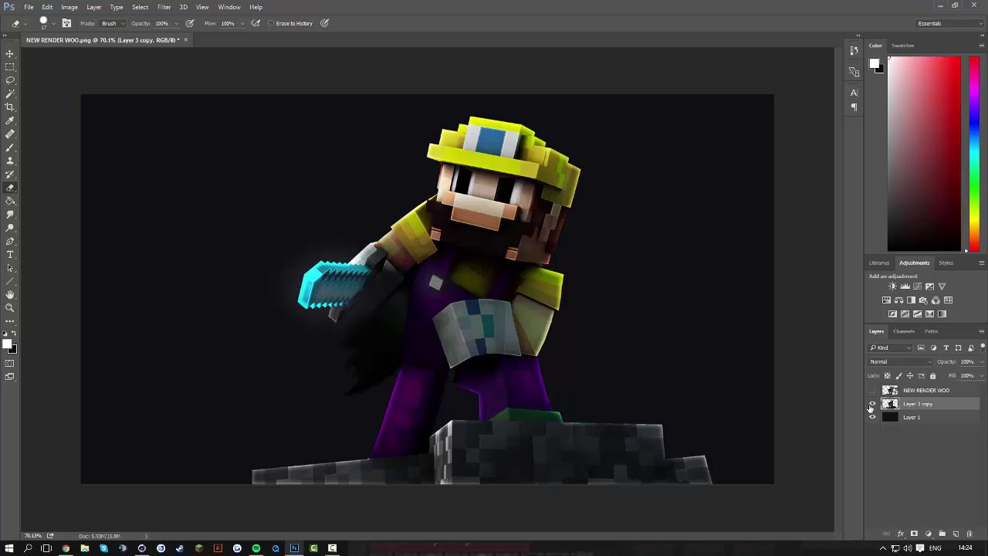
{"action": "left_click", "coordinate": [873, 403]}
{"action": "left_click", "coordinate": [872, 390]}
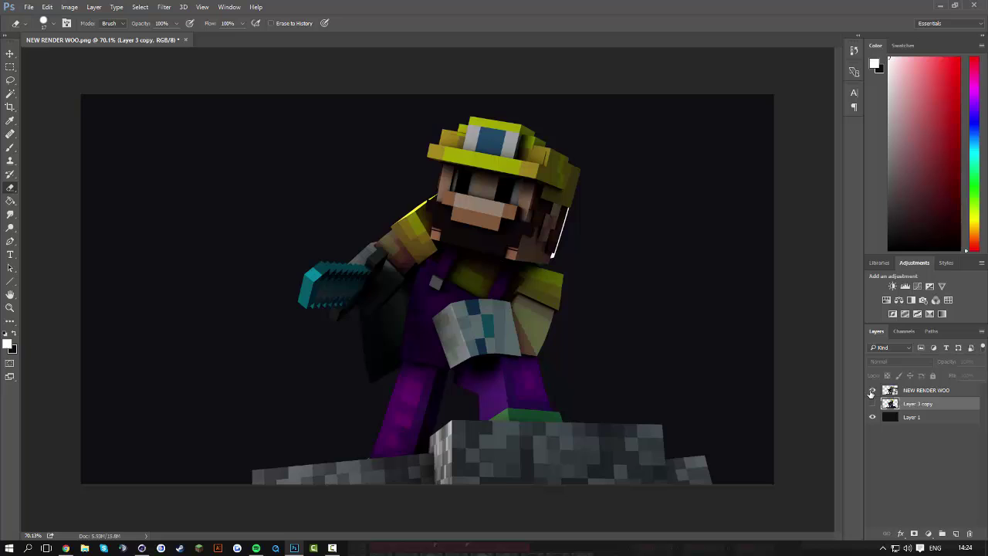
{"action": "left_click", "coordinate": [872, 390]}
{"action": "left_click", "coordinate": [872, 403]}
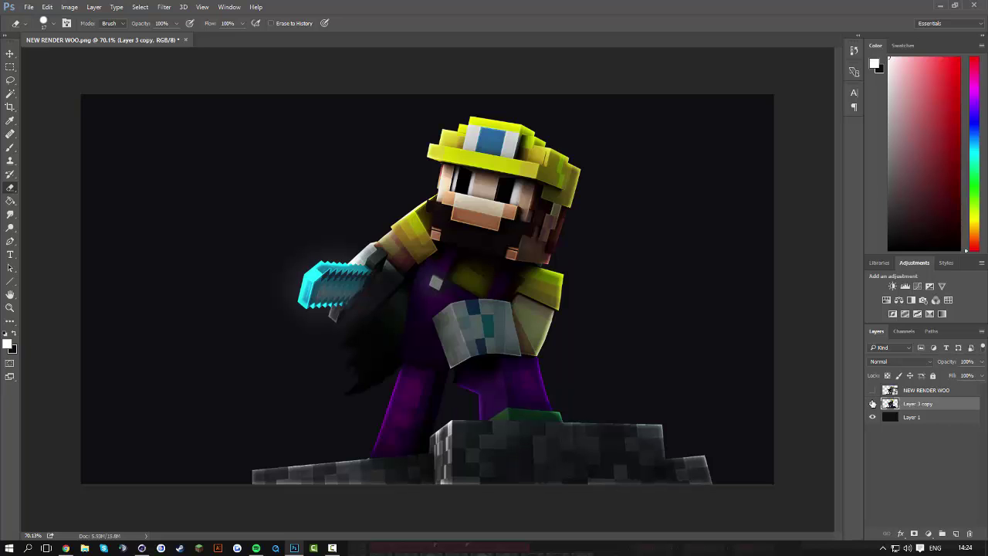